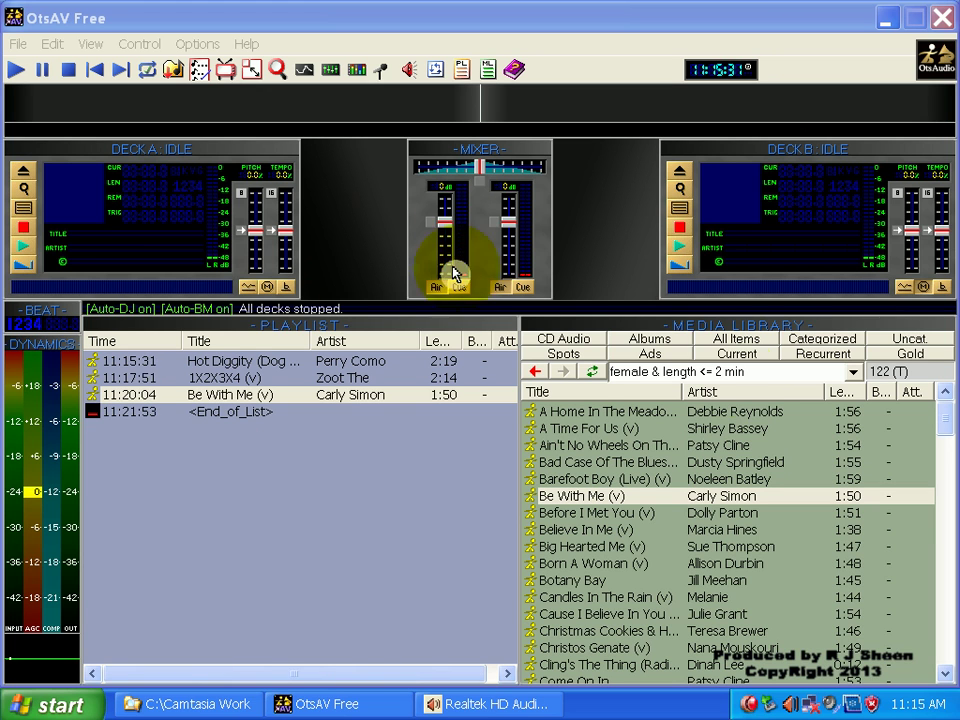
Show the preset filter list while 'female & length <= 2 min' lists 122 titles.
left_click(856, 374)
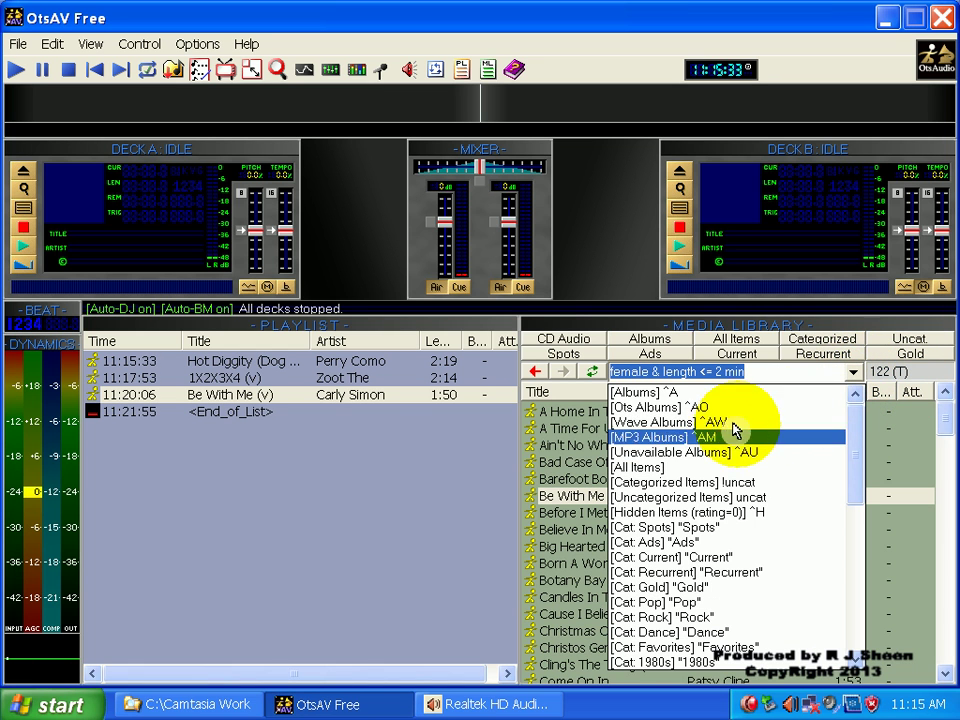
Apply the [Cat: 1950s] preset, then switch to [Cat: Charted], listing 1808 titles.
left_click_drag(851, 506, 846, 589)
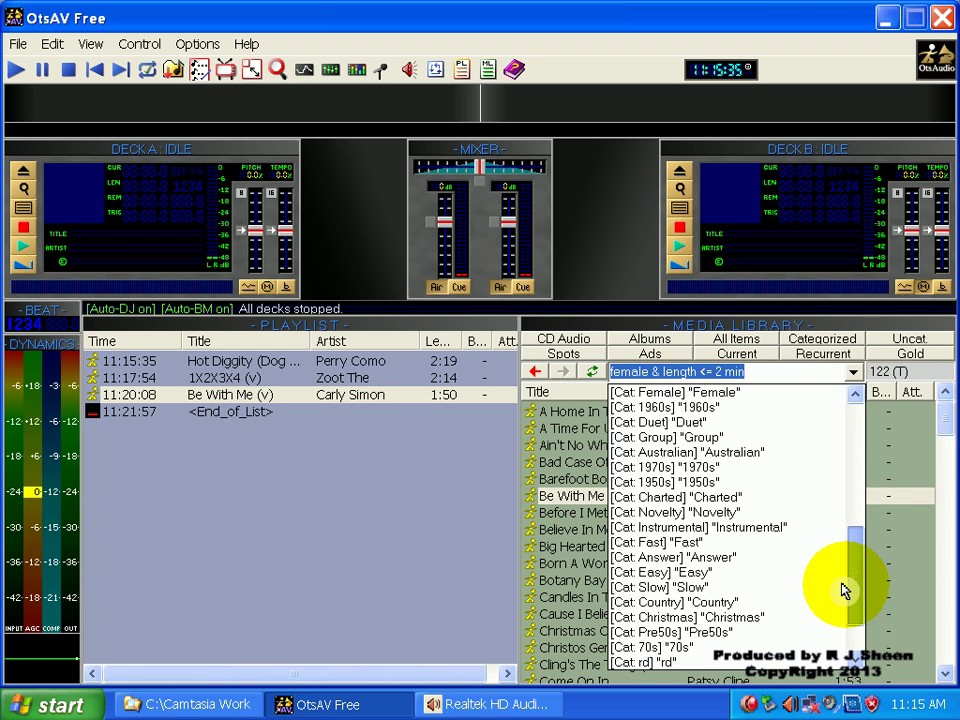
left_click(610, 482)
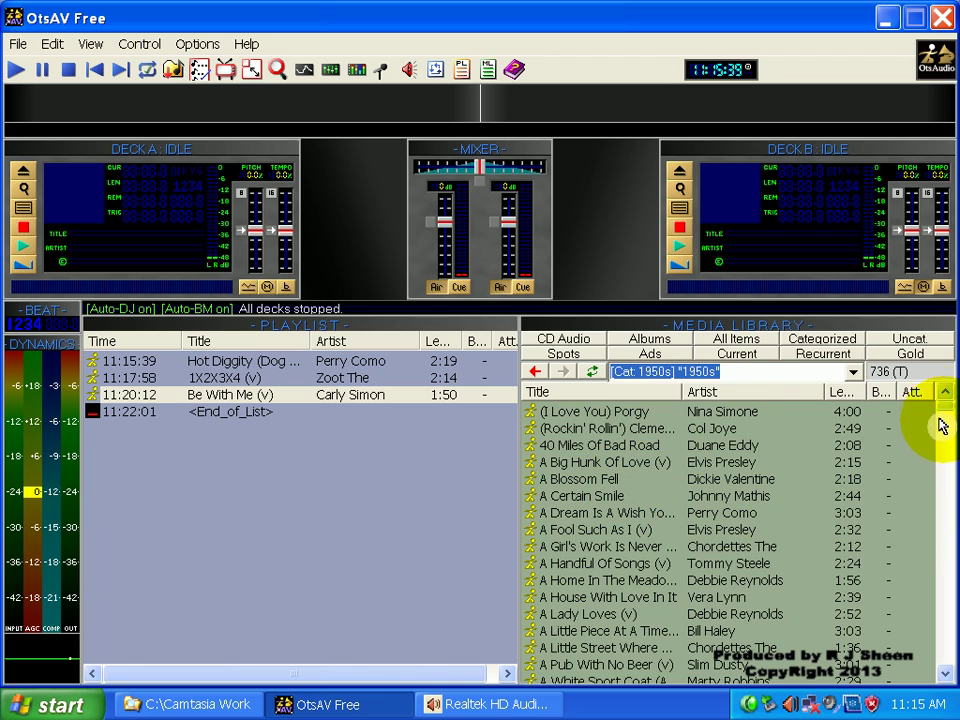
left_click_drag(938, 413, 936, 439)
left_click(852, 372)
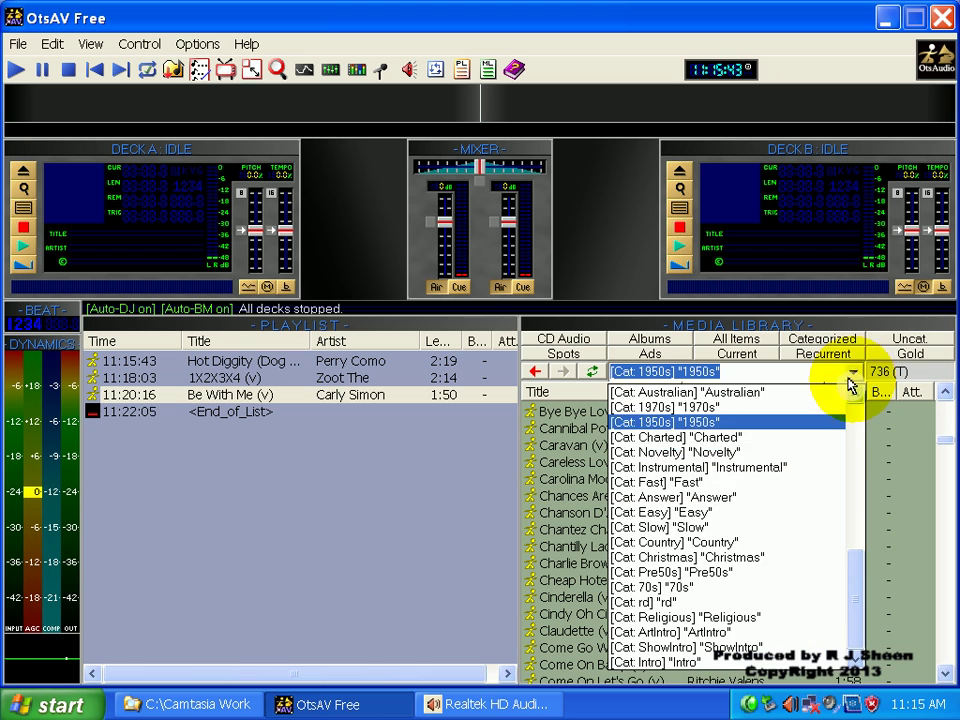
left_click(735, 438)
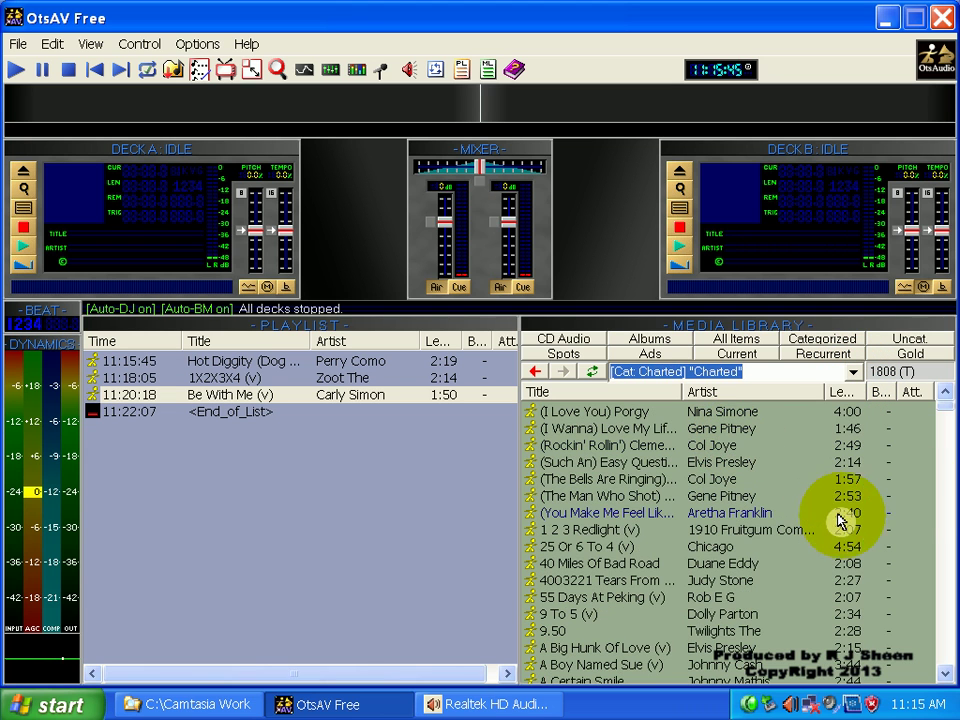
mouse_move(936, 418)
left_mouse_down()
mouse_move(940, 461)
mouse_move(936, 399)
left_mouse_up()
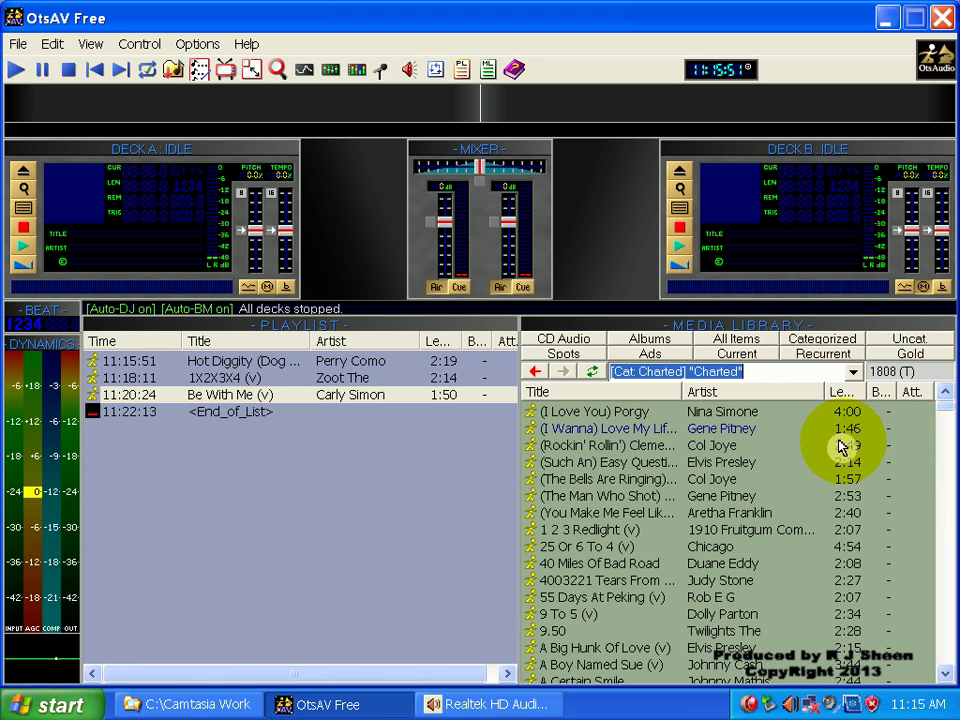
left_click(762, 381)
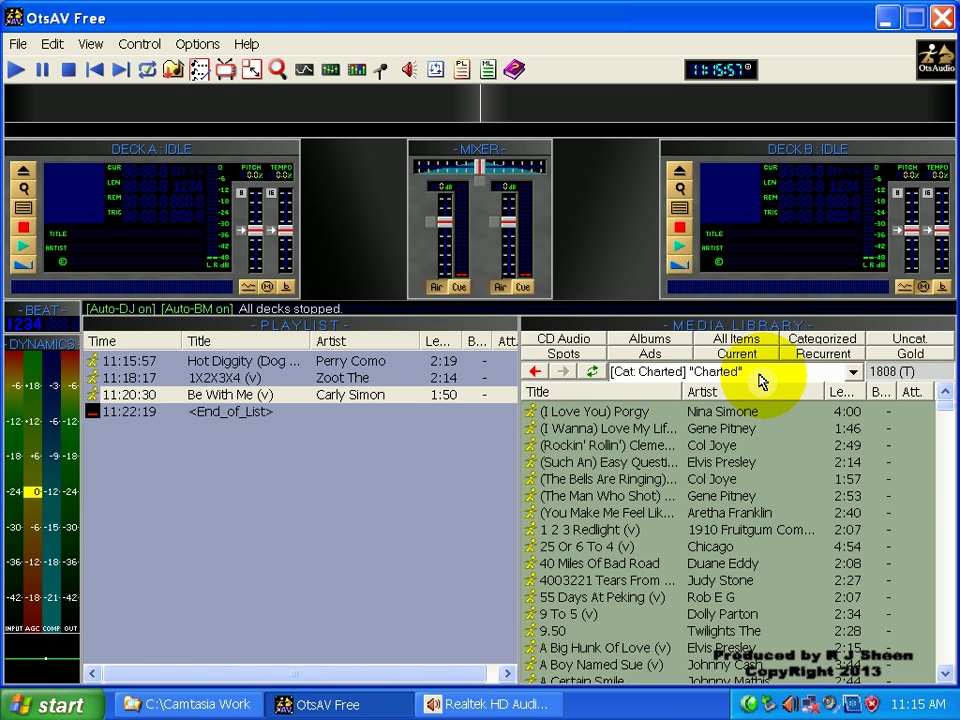
Filter the library with 'Charted & 1960s'.
key("BackSpace")
key("BackSpace")
key("BackSpace")
key("BackSpace")
key("BackSpace")
key("BackSpace")
key("BackSpace")
key("BackSpace")
key("BackSpace")
key("BackSpace")
key("BackSpace")
key("BackSpace")
key("BackSpace")
key("BackSpace")
key("BackSpace")
key("BackSpace")
key("BackSpace")
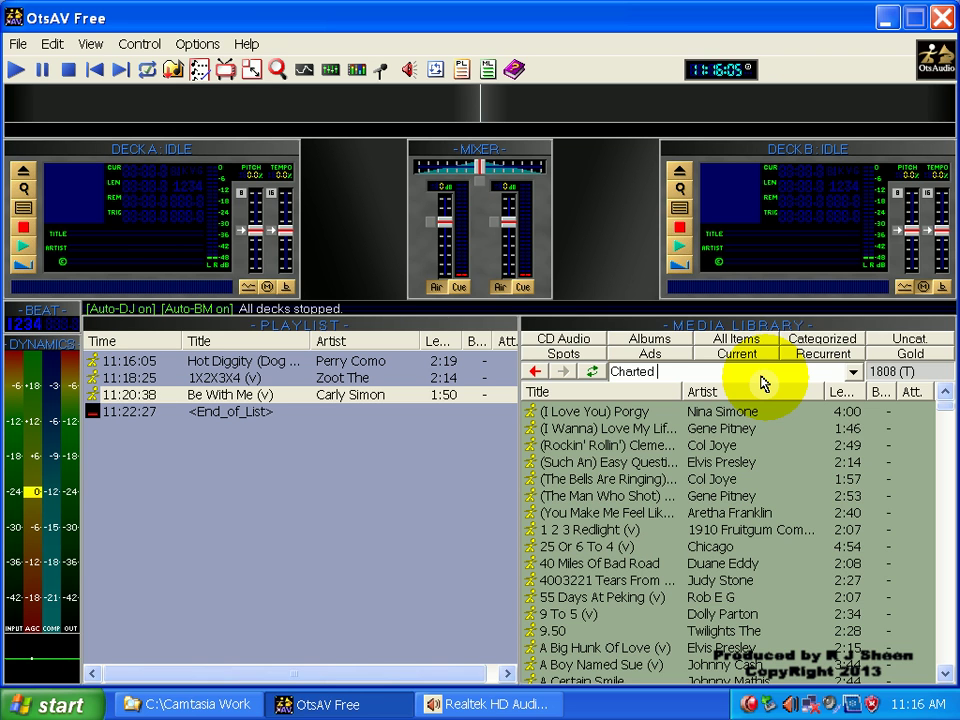
type("& 1960s")
key("Return")
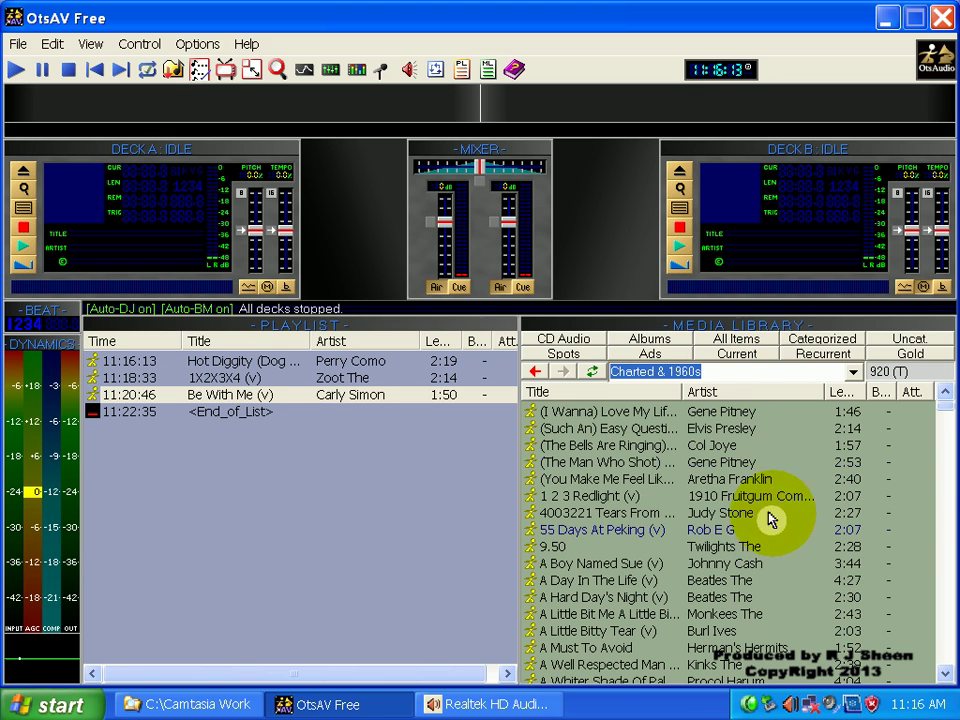
Change the filter's decade to read 'Charted & 1970s'.
left_click_drag(943, 411, 943, 450)
left_click(776, 378)
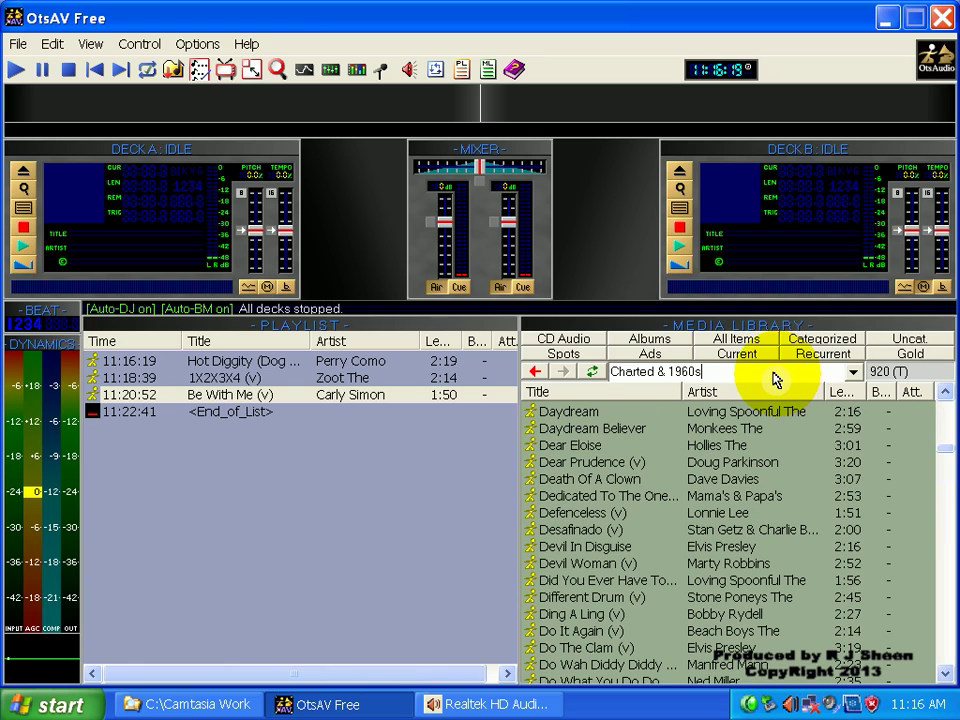
key("Left")
key("BackSpace")
type("7")
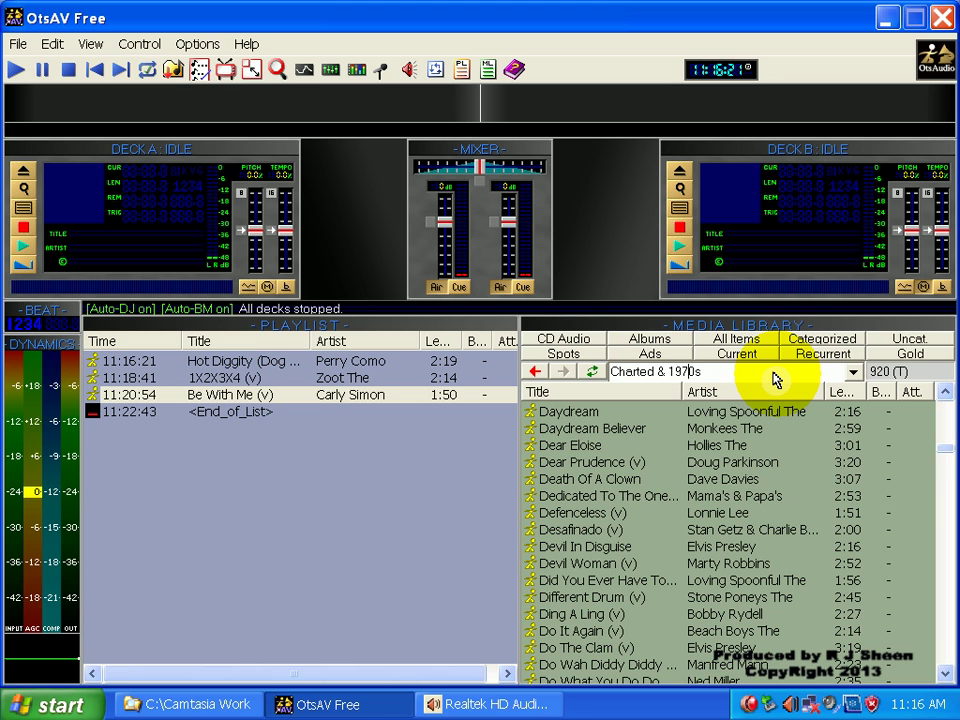
key("Return")
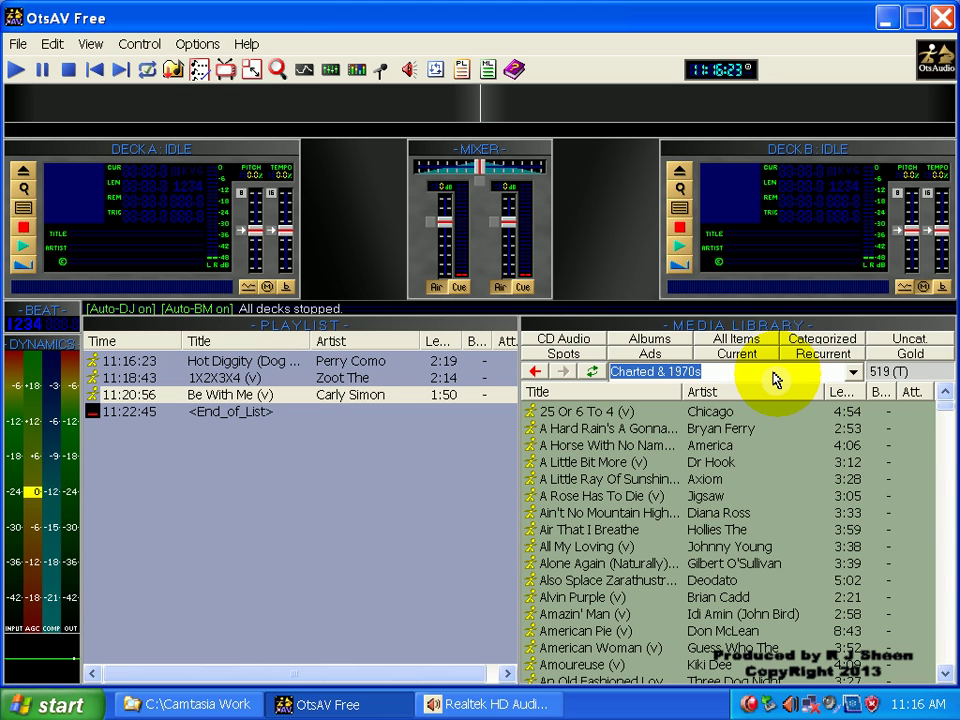
Replace Charted with Male to filter by 'Male & 1970s', listing 1626 items.
left_click(655, 373)
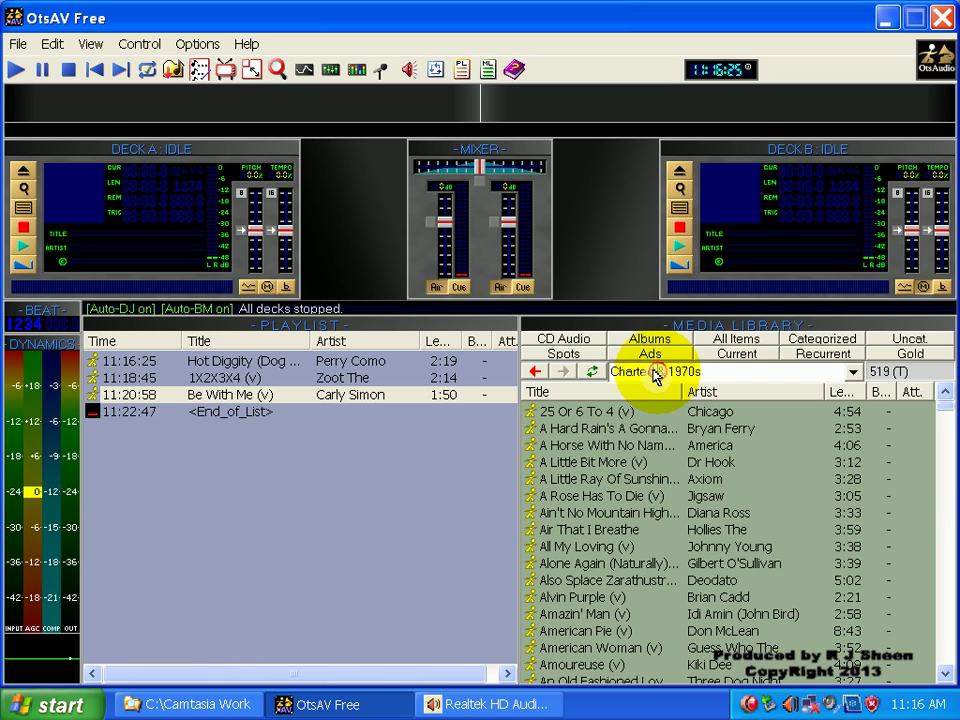
key("BackSpace")
key("BackSpace")
key("BackSpace")
key("BackSpace")
key("BackSpace")
key("BackSpace")
key("BackSpace")
key("BackSpace")
type("Male")
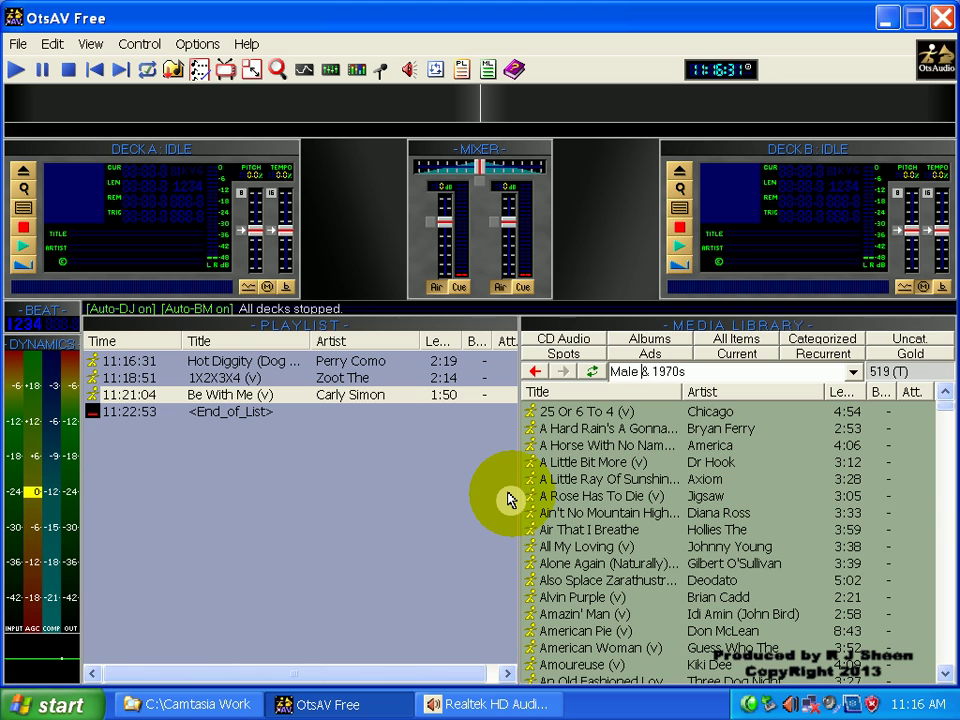
key("Return")
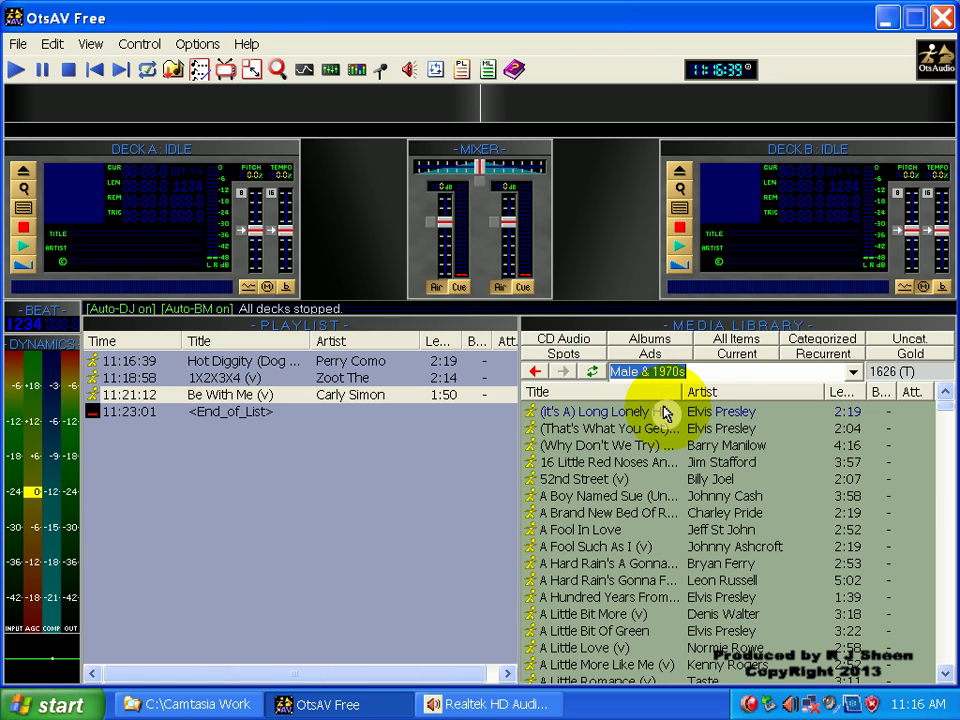
Filter by 'male & !1960s' (3537 items) and open the Inflation Blues item details.
left_click(726, 379)
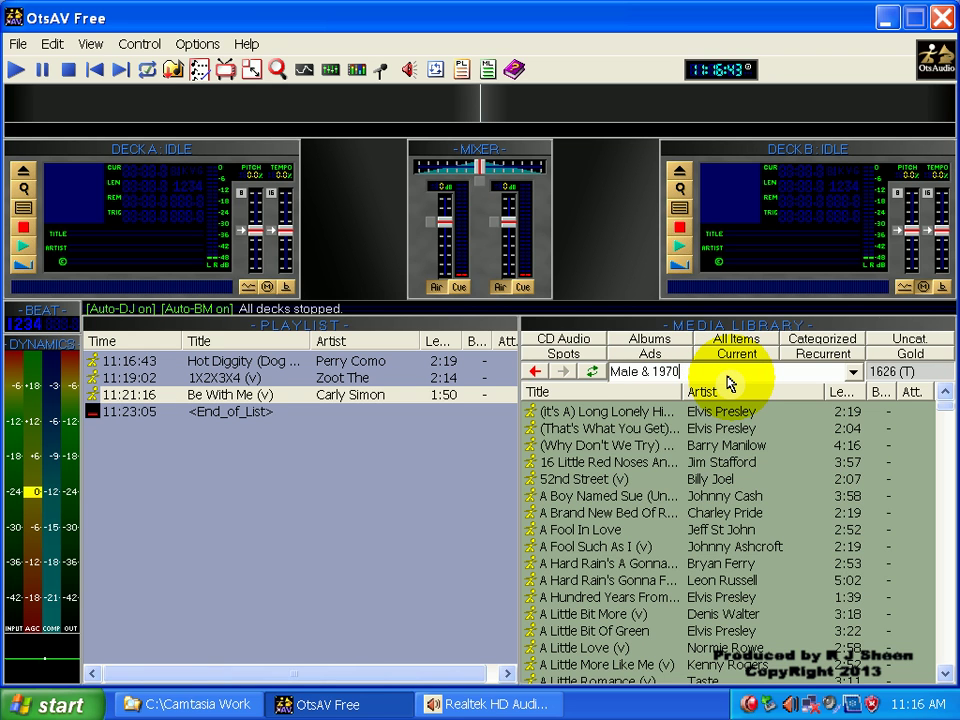
key("BackSpace")
key("BackSpace")
key("BackSpace")
key("BackSpace")
key("BackSpace")
key("BackSpace")
key("BackSpace")
key("BackSpace")
key("BackSpace")
key("BackSpace")
key("BackSpace")
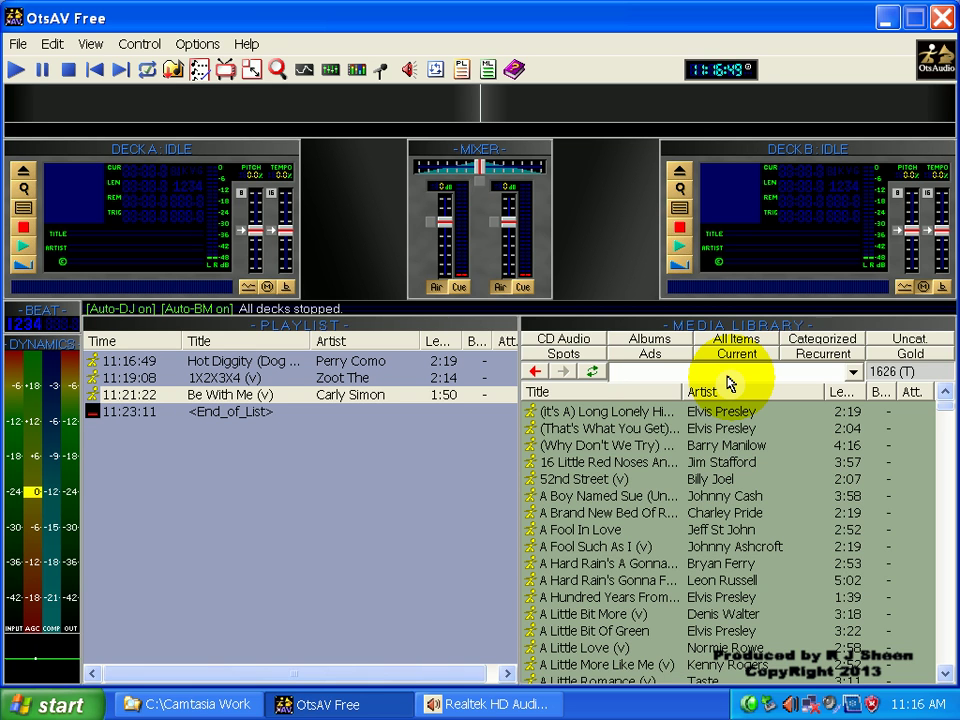
type("male")
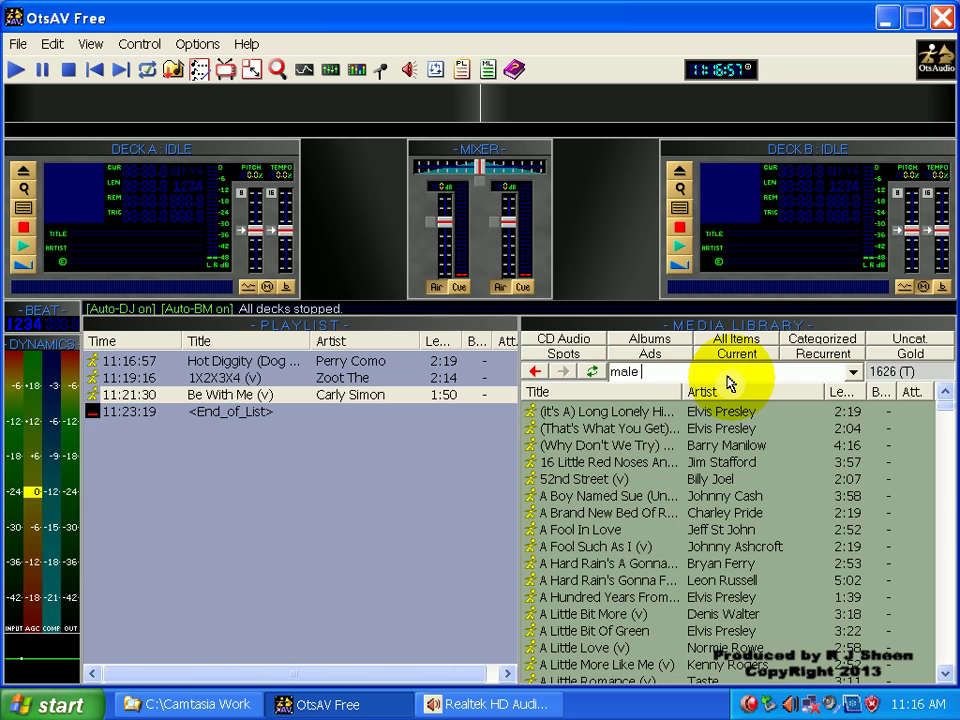
type("&")
type(" l")
type("1960")
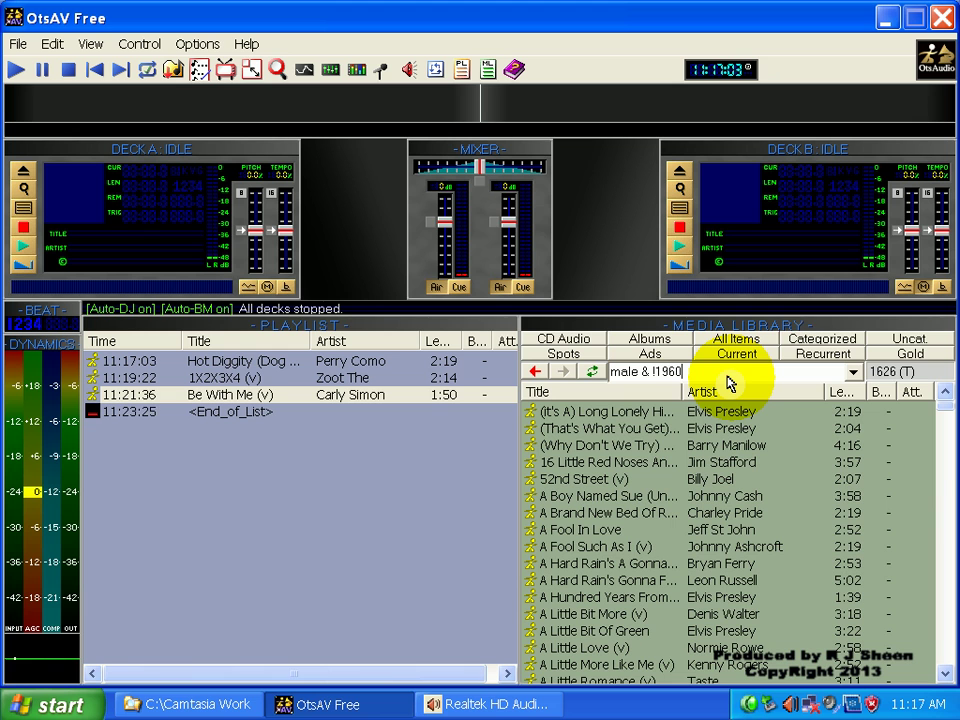
type("s")
key("Return")
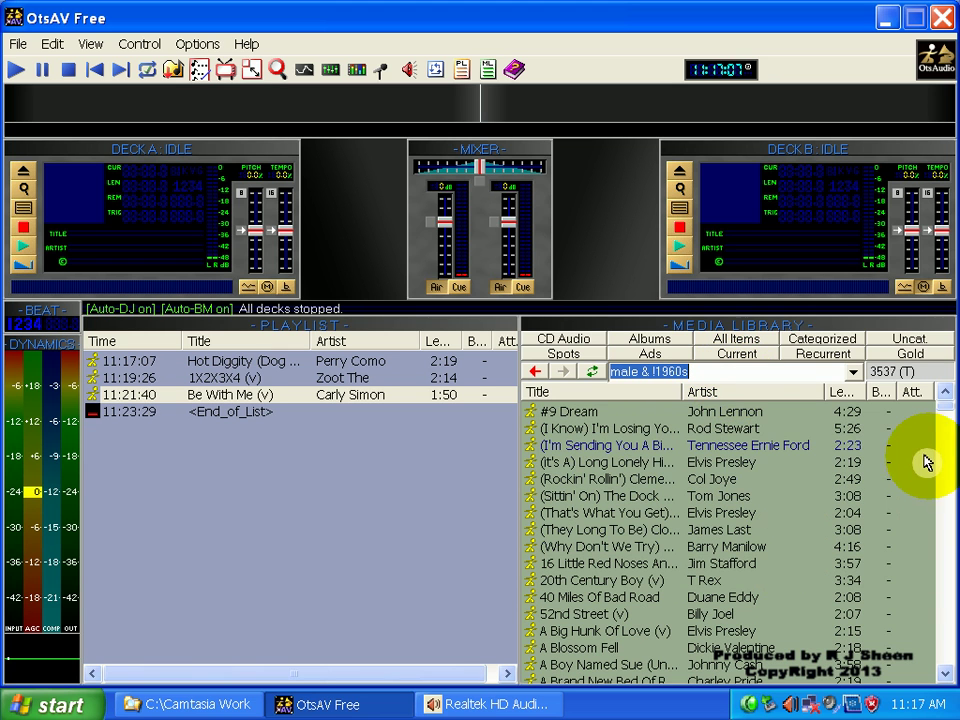
left_click_drag(940, 416, 935, 516)
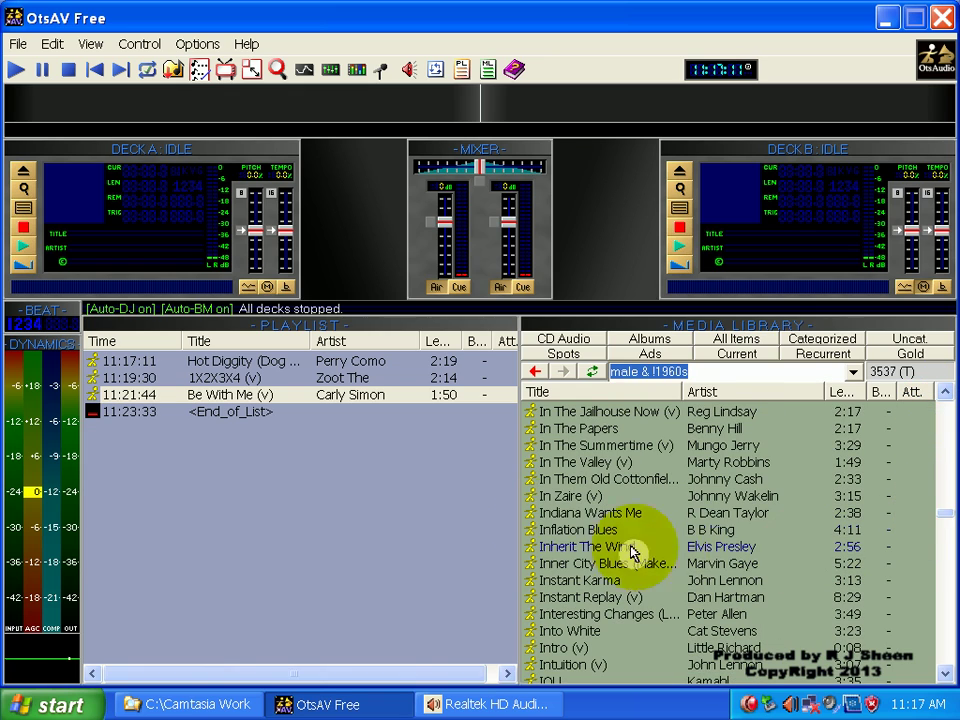
double_click(549, 530)
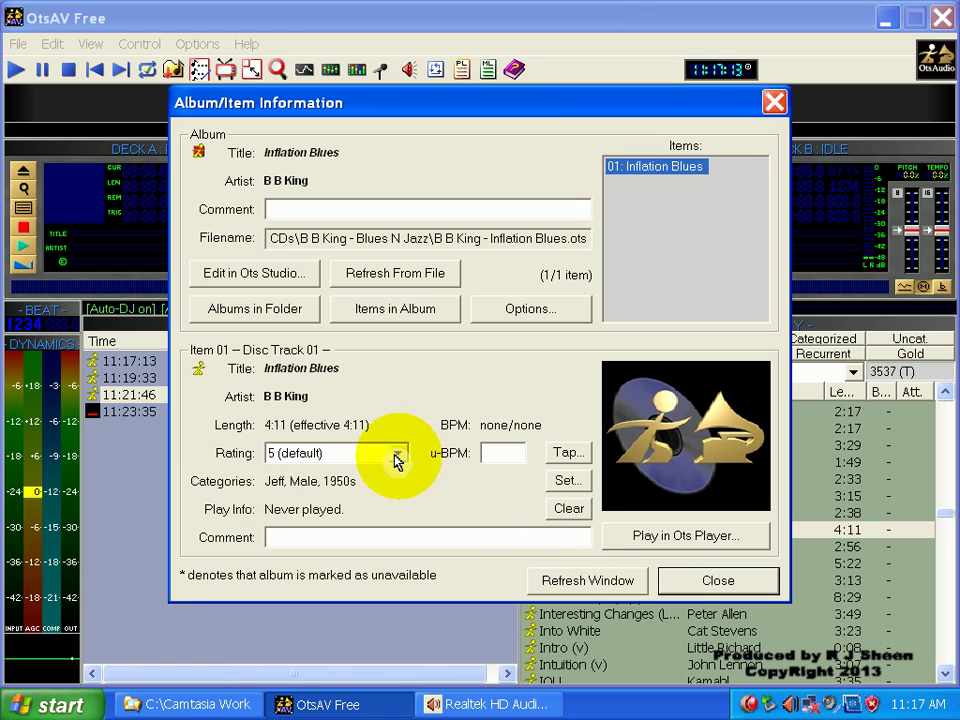
left_click(682, 580)
double_click(681, 612)
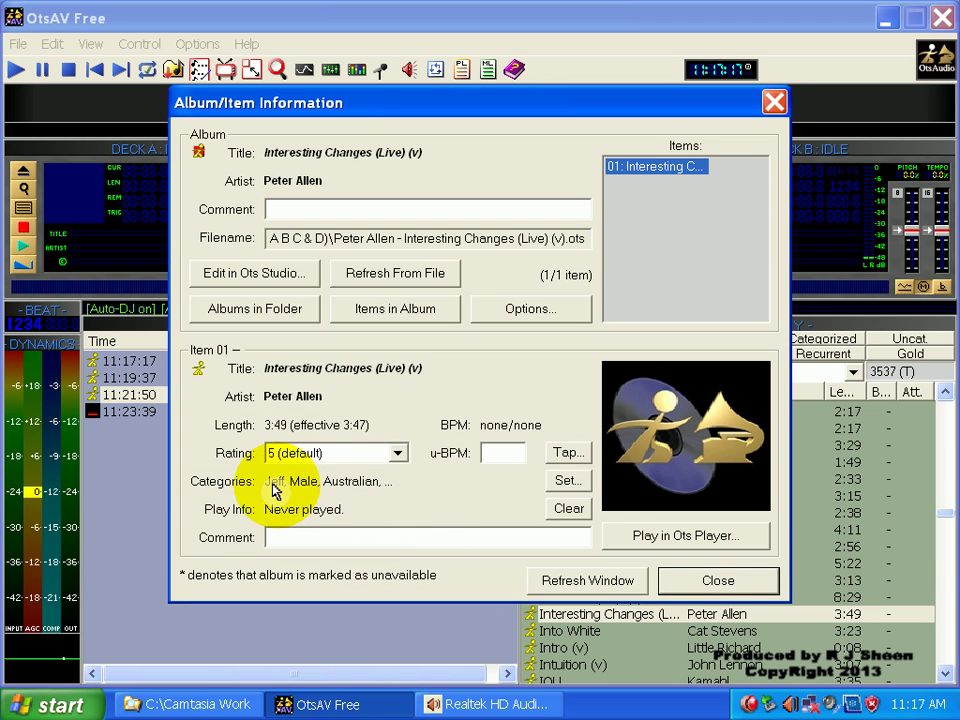
left_click(680, 580)
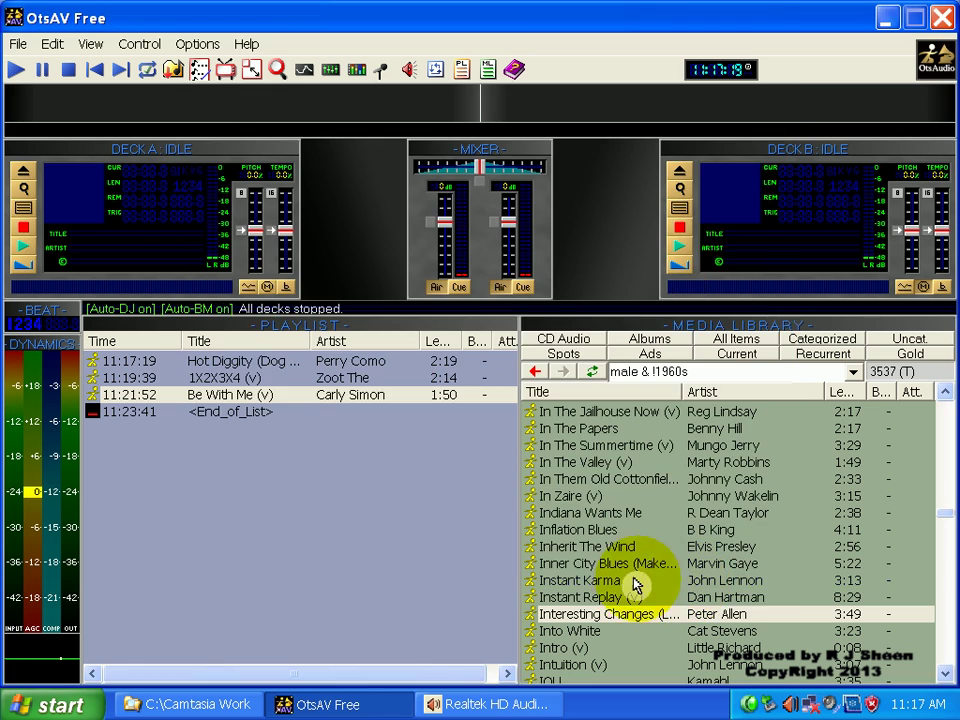
left_click(592, 582)
double_click(592, 582)
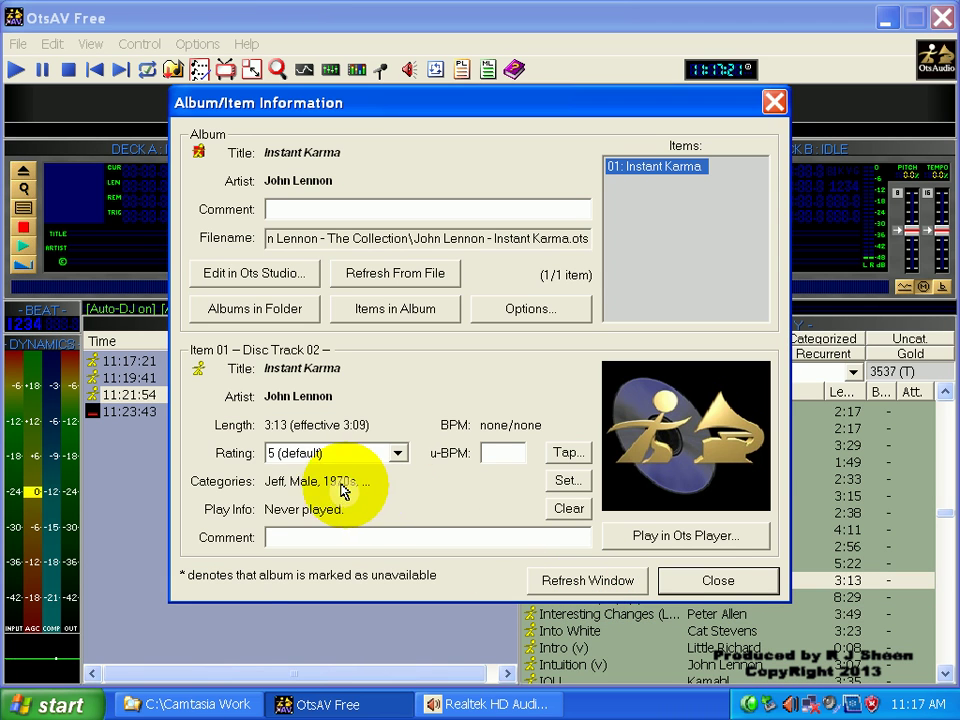
left_click(714, 596)
left_click_drag(936, 514, 940, 545)
double_click(707, 578)
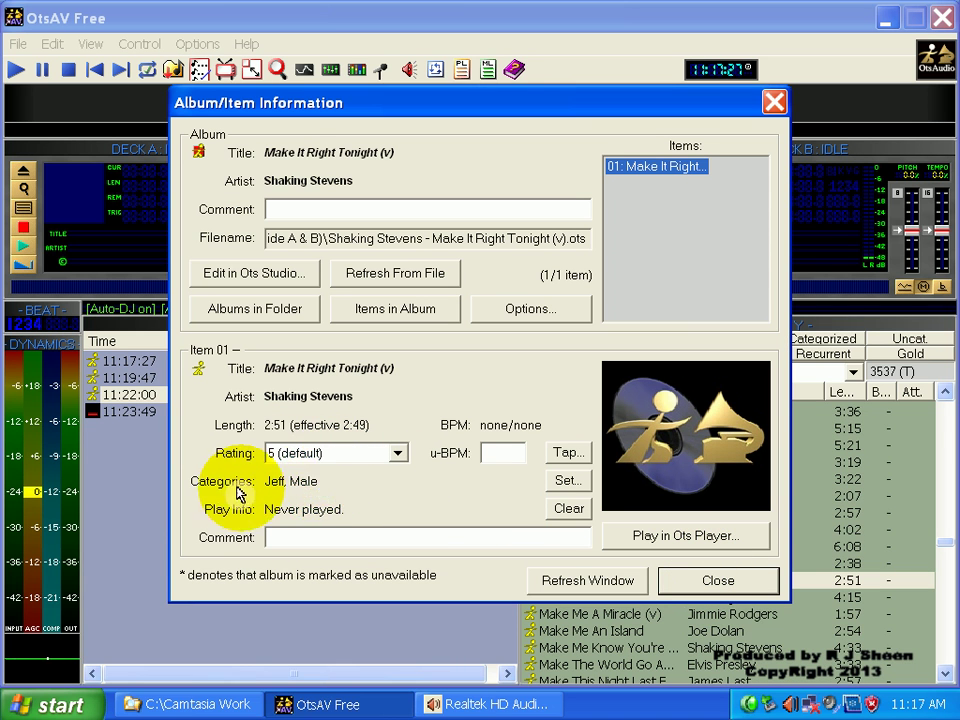
left_click(710, 580)
double_click(690, 610)
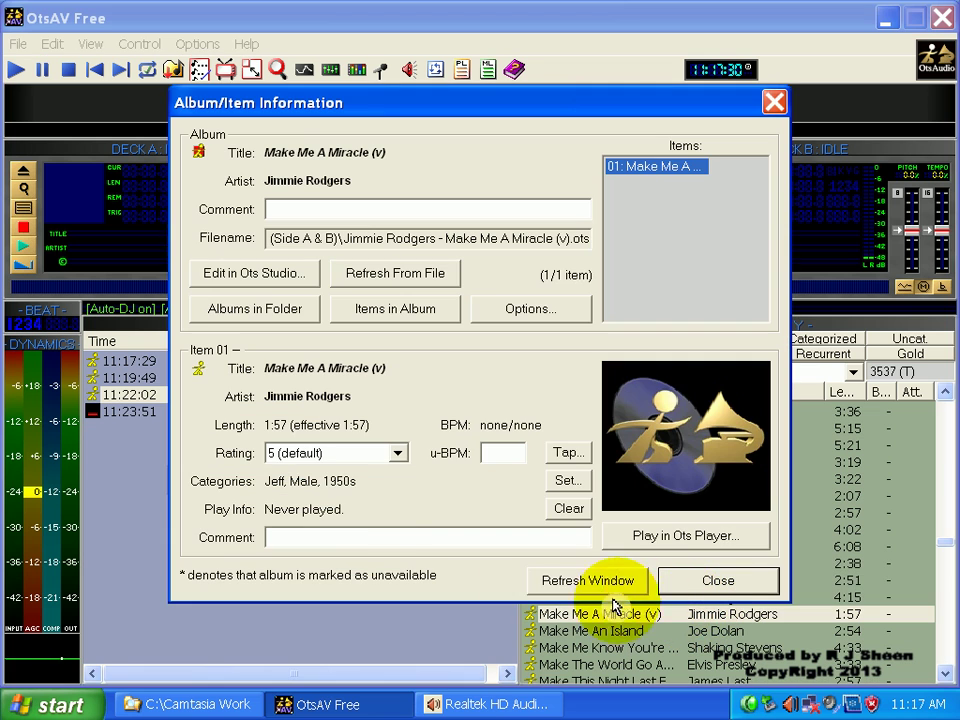
left_click(714, 581)
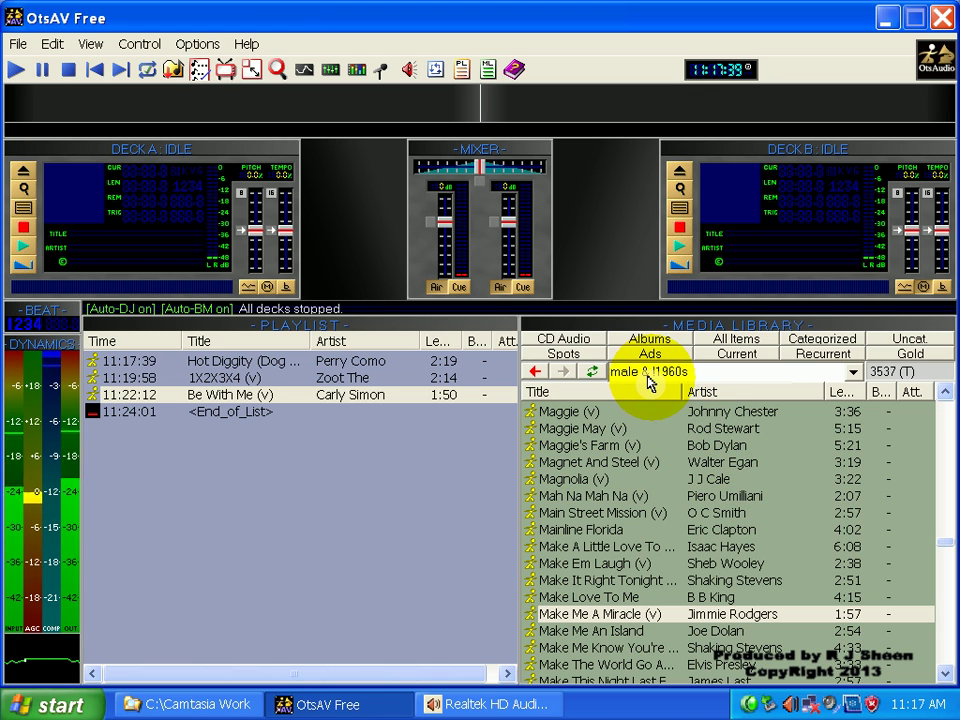
Filter by 'length >= 6 min', showing 198 tracks, and scroll through the results.
left_click(706, 381)
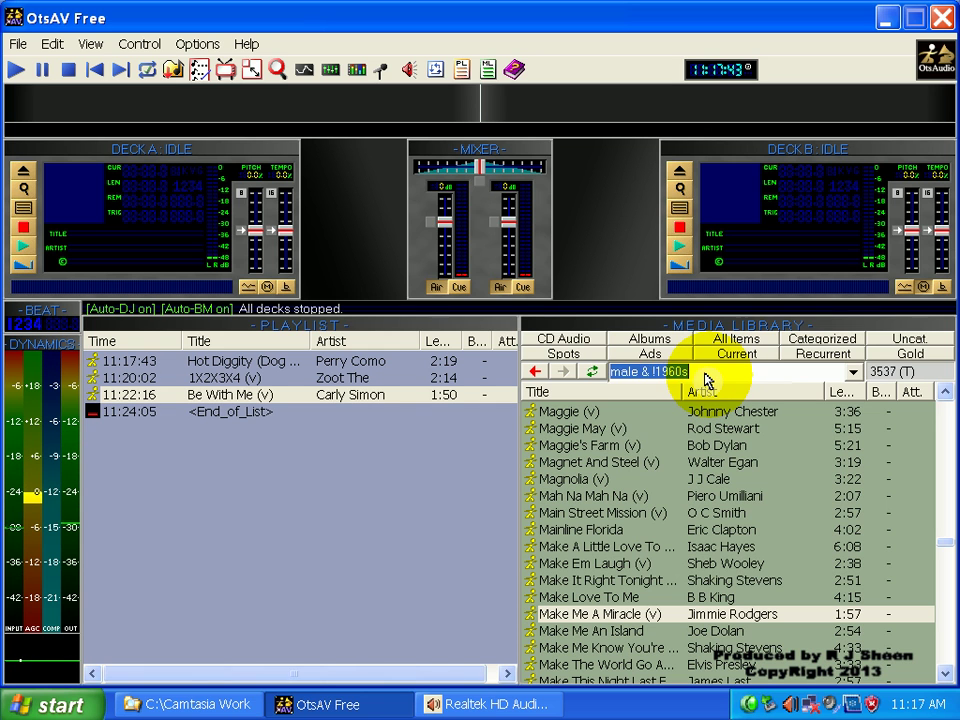
left_click(706, 381)
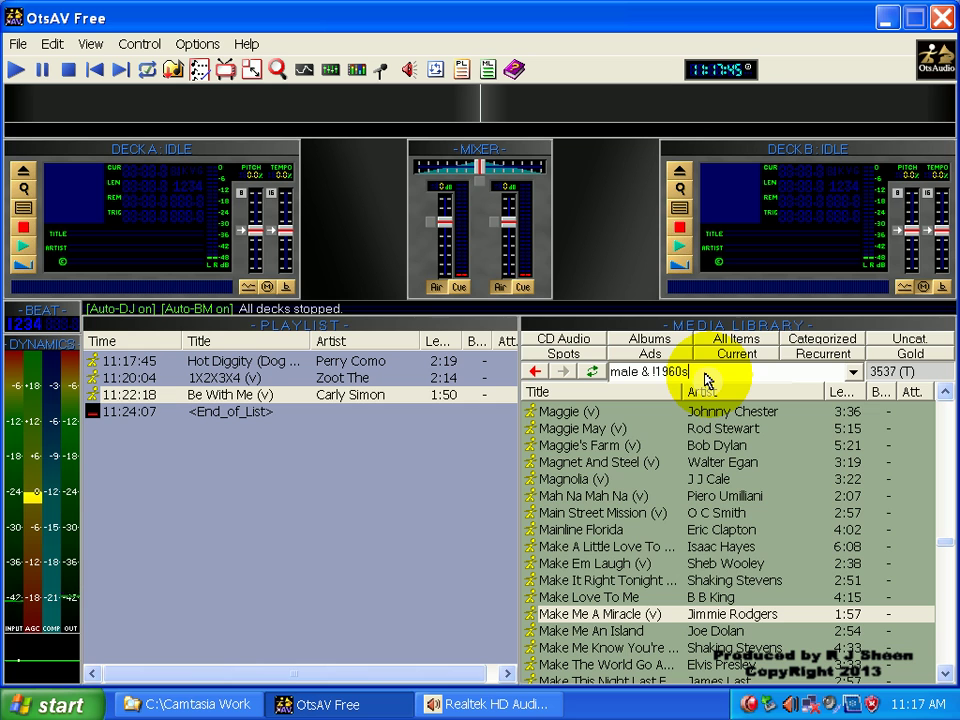
key("BackSpace")
key("BackSpace")
key("BackSpace")
key("BackSpace")
key("BackSpace")
key("BackSpace")
key("BackSpace")
key("BackSpace")
key("BackSpace")
key("BackSpace")
key("BackSpace")
key("BackSpace")
key("BackSpace")
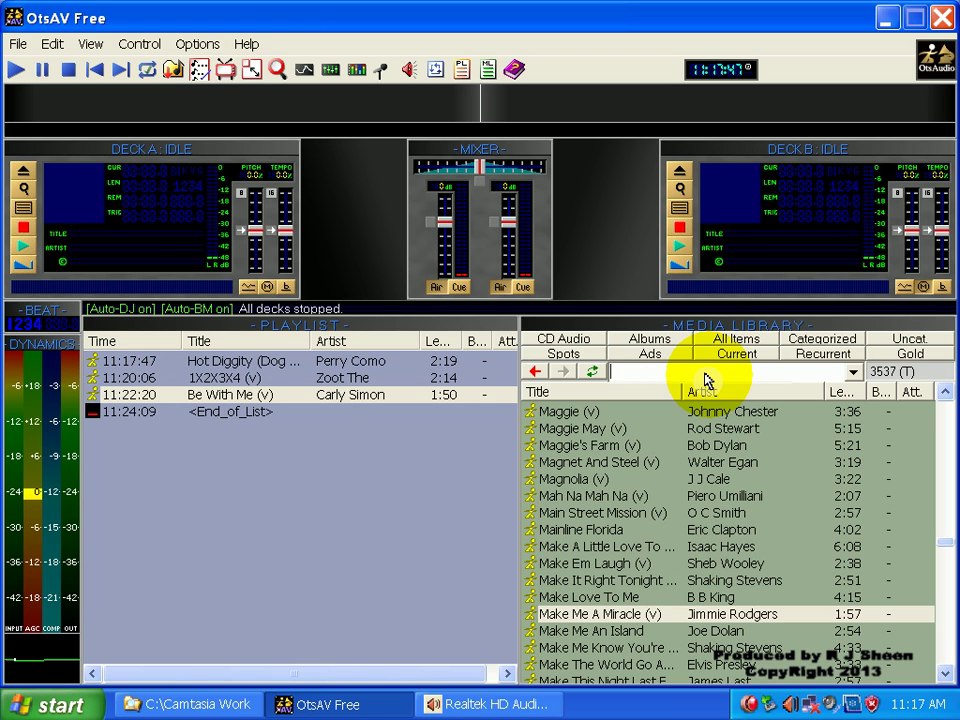
type("length >=")
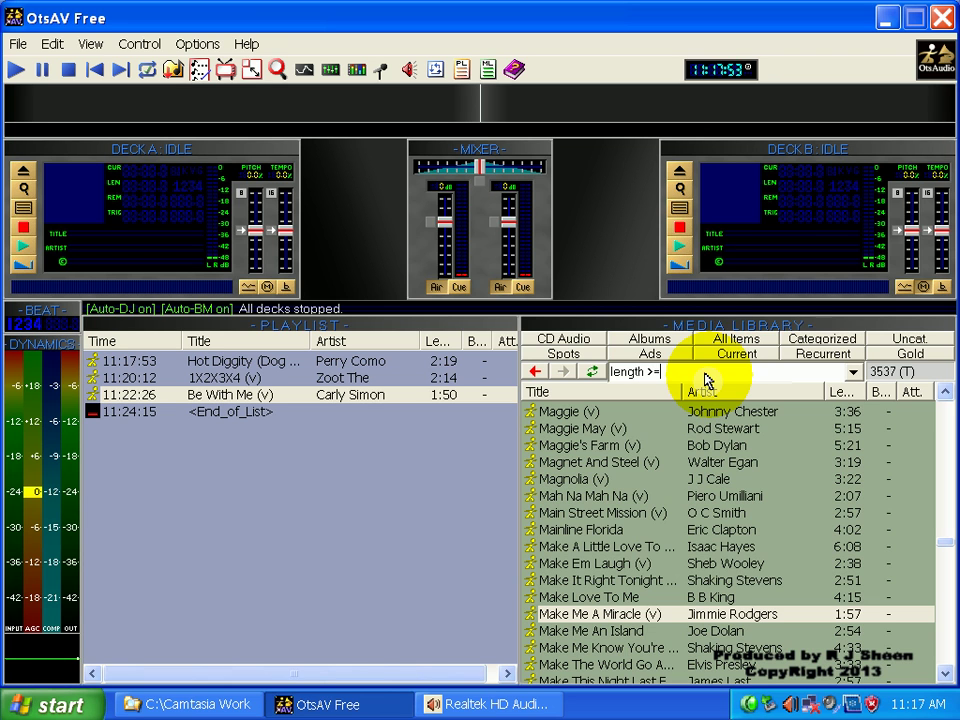
type("6 min")
key("Return")
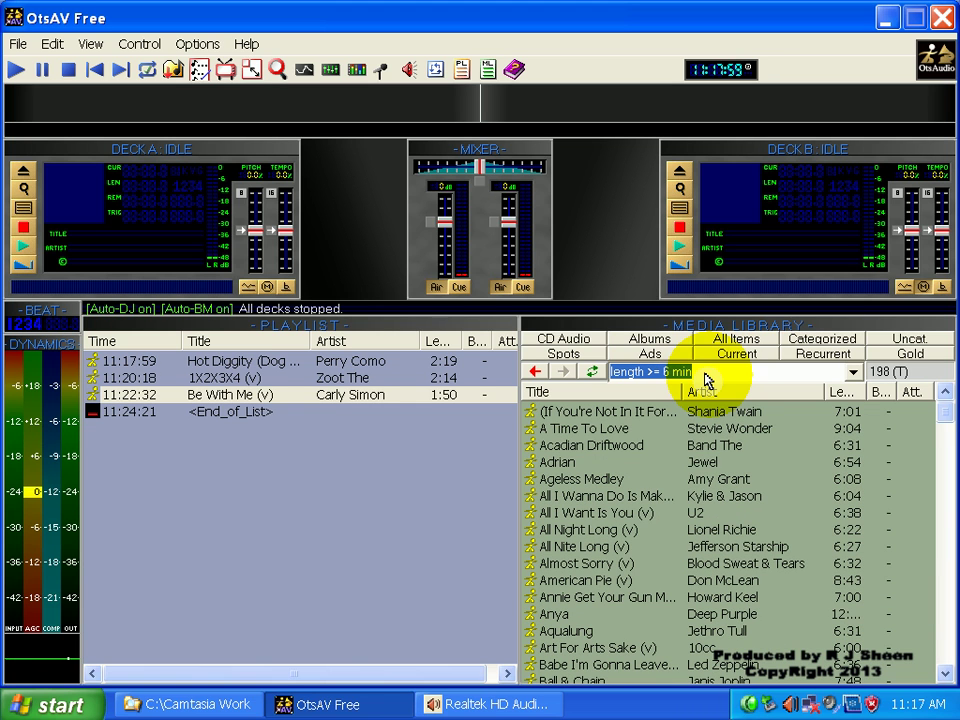
scroll(945, 425, "down", 2)
scroll(945, 425, "down", 3)
scroll(943, 428, "up", 2)
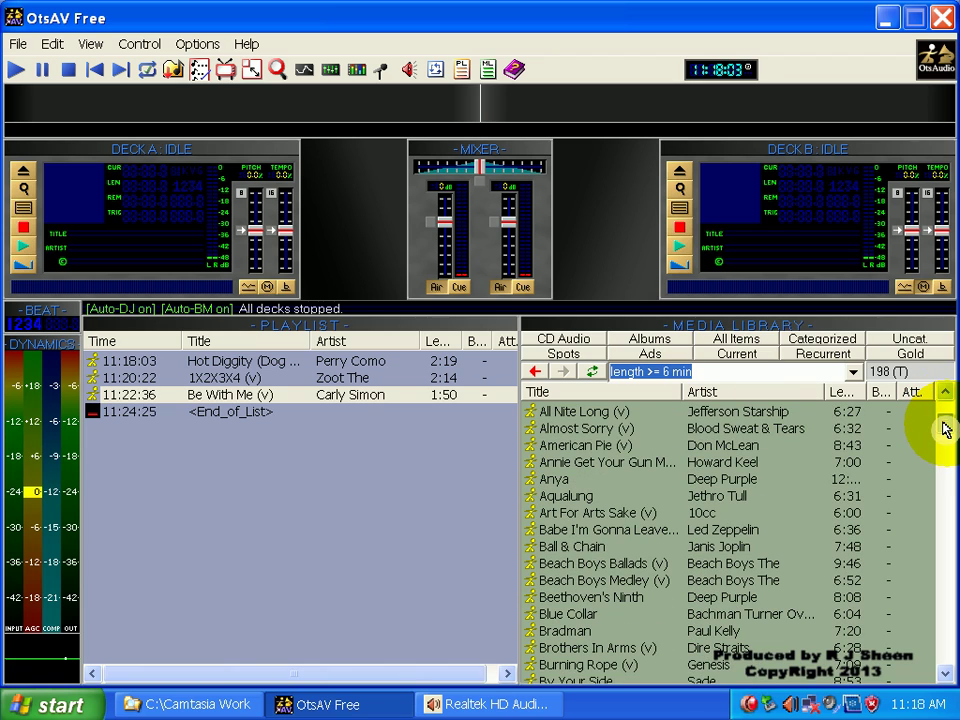
left_click_drag(945, 428, 928, 413)
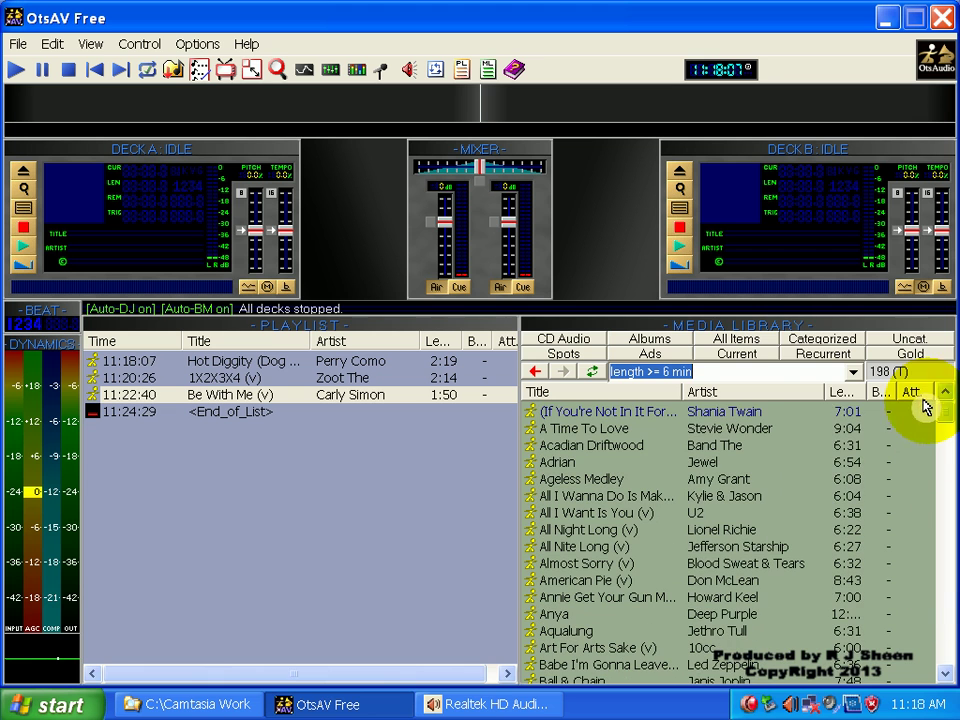
left_click(750, 375)
Change the length filter to 'length <= 3 min'.
key("Left")
key("Left")
key("Left")
key("Left")
key("Left")
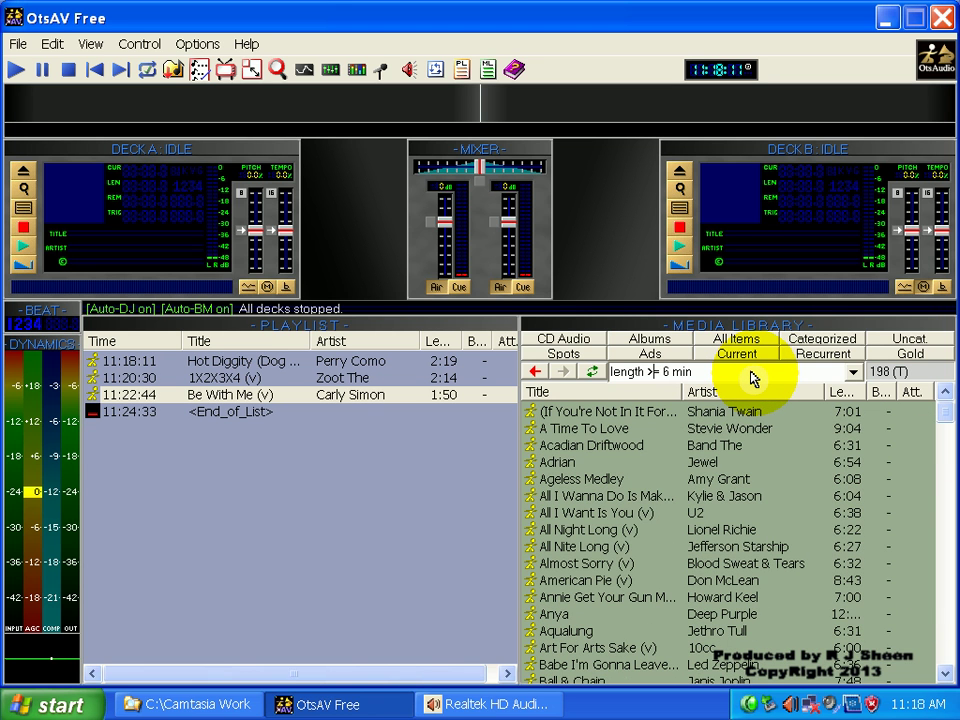
key("BackSpace")
type("<")
key("BackSpace")
type("2")
key("BackSpace")
type("3")
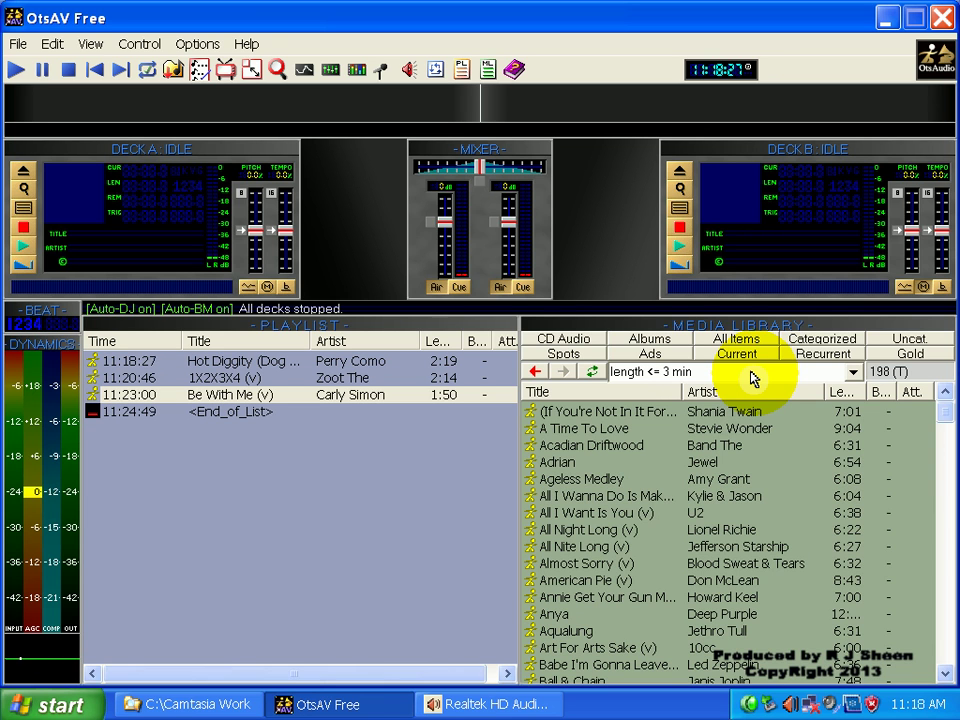
key("Return")
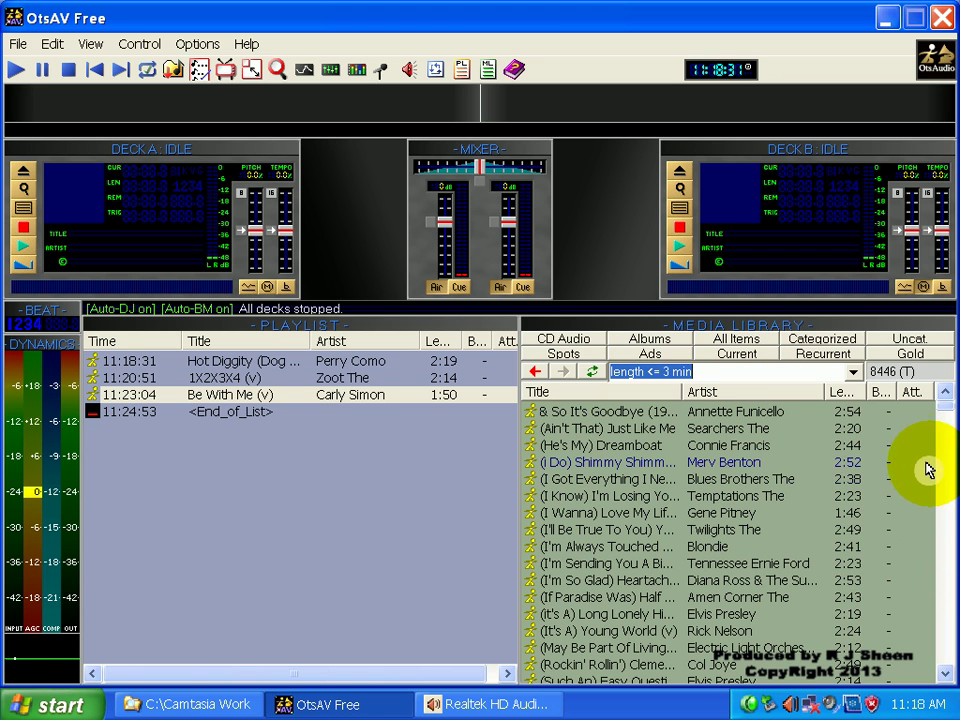
Extend the filter to 'length <= 3 min & female'.
left_click_drag(944, 440, 789, 386)
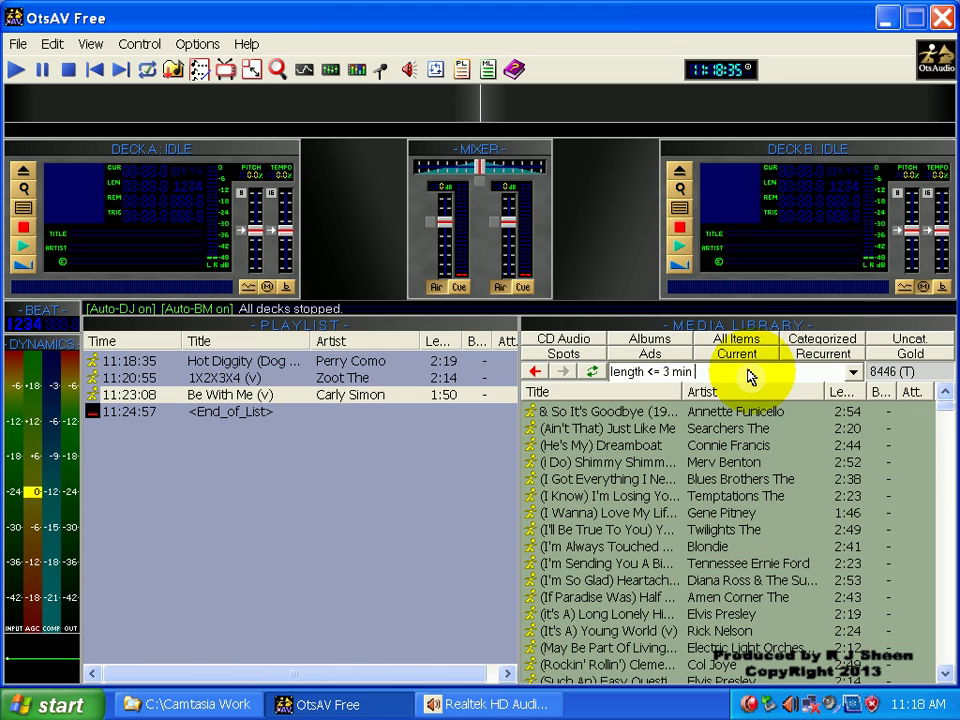
type("& female")
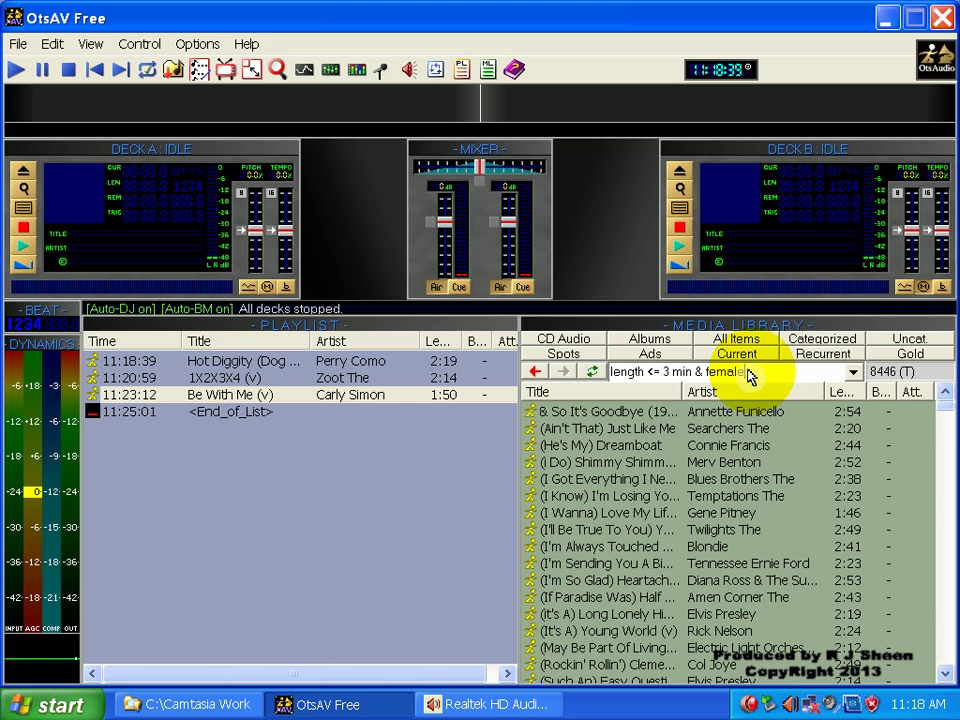
key("Return")
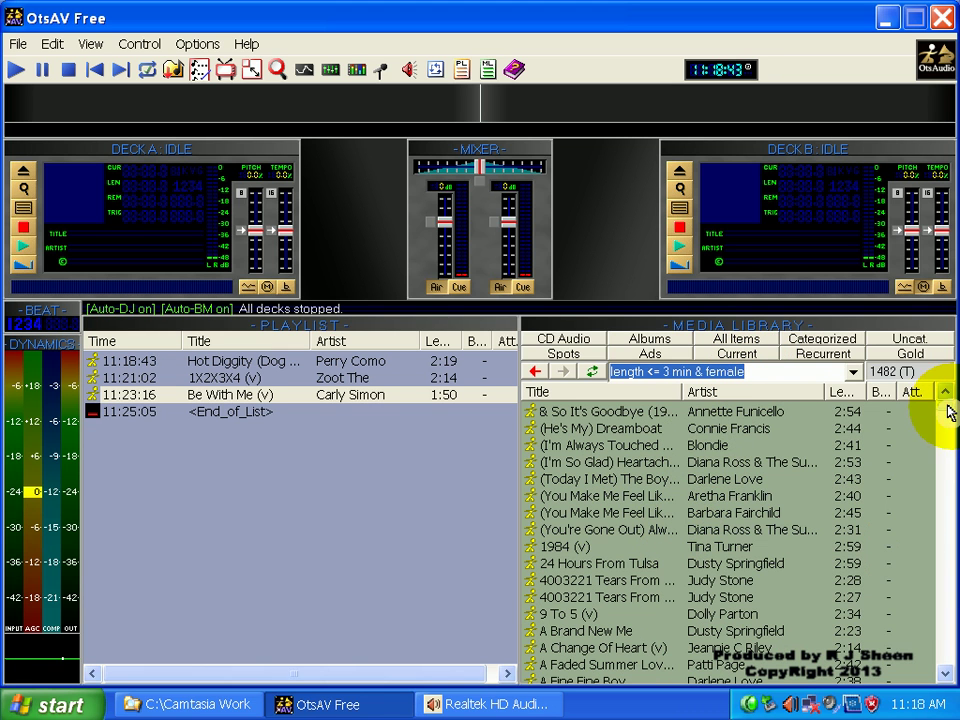
Tighten the filter to 'length <= 2 min & female', listing 122 items.
mouse_move(943, 413)
left_mouse_down()
mouse_move(945, 461)
mouse_move(940, 398)
left_mouse_up()
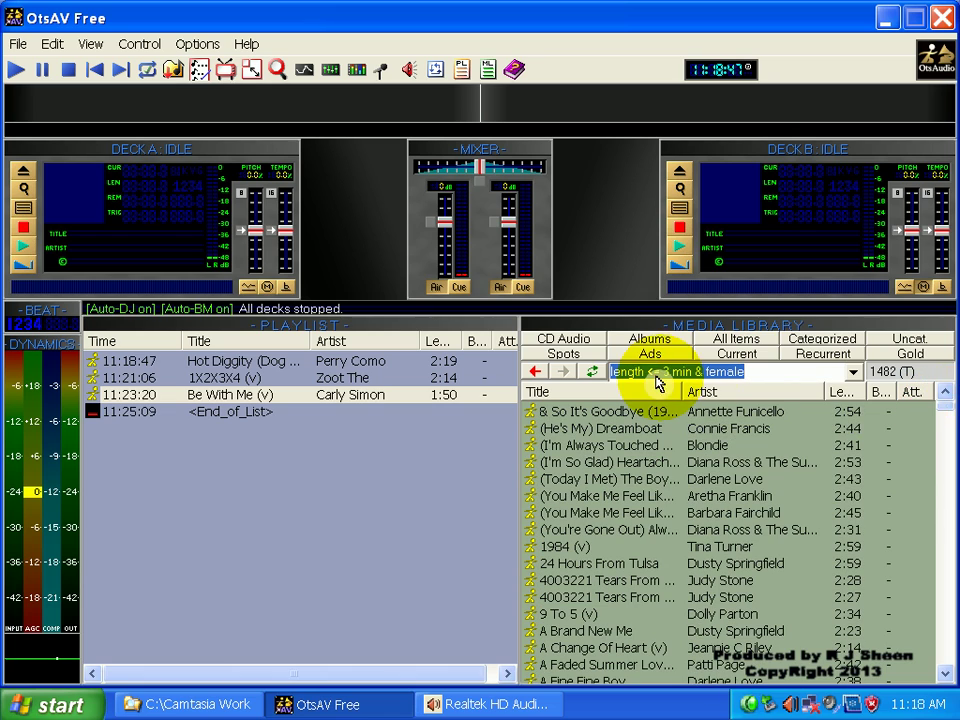
left_click(667, 380)
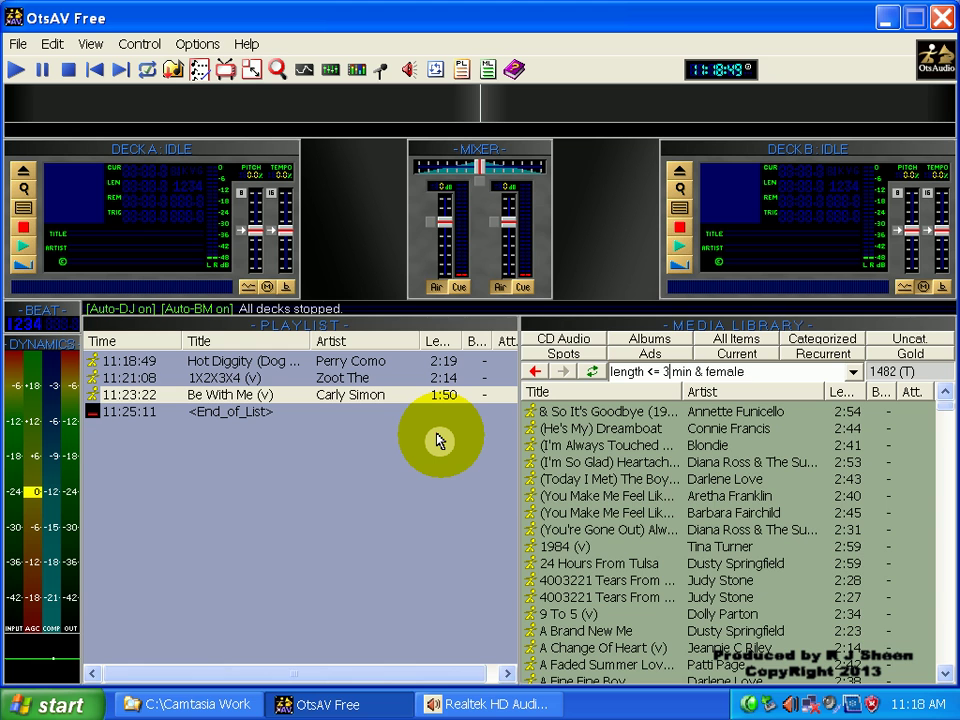
key("BackSpace")
type("2")
key("Return")
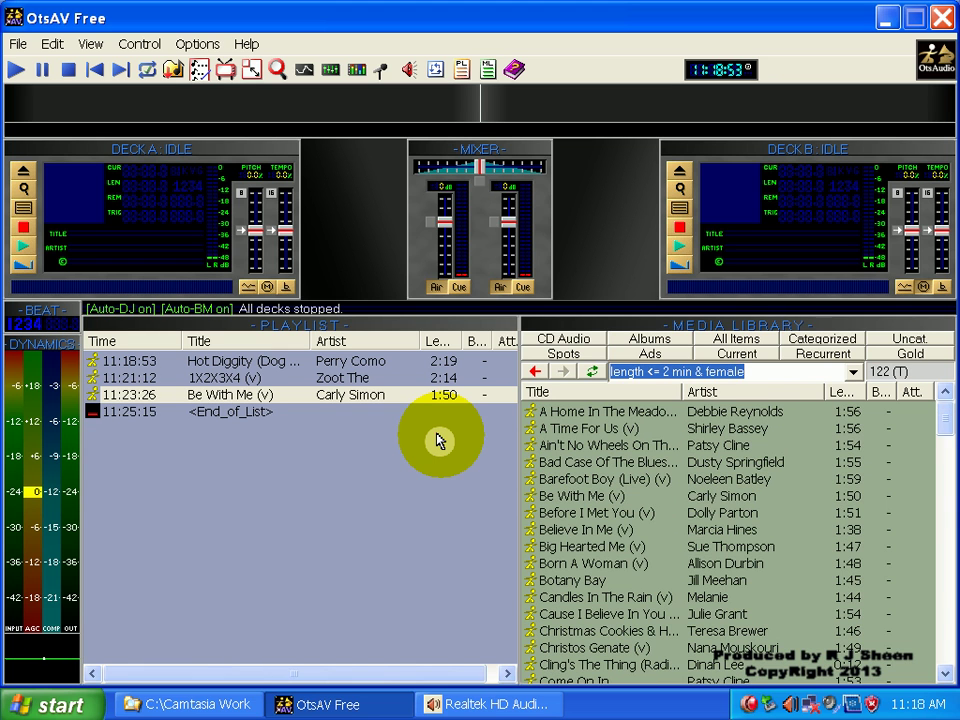
left_click_drag(936, 424, 874, 416)
left_click(793, 379)
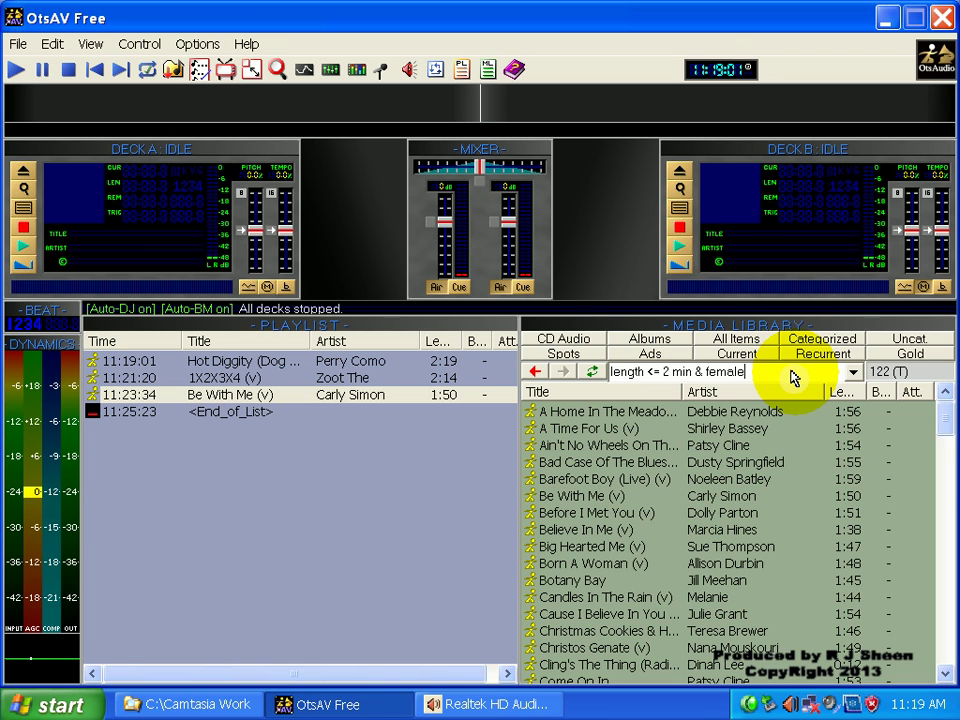
Replace the filter with '!1960s & !1950s', listing 8240 items.
key("BackSpace")
key("BackSpace")
key("BackSpace")
key("BackSpace")
key("BackSpace")
key("BackSpace")
key("BackSpace")
key("BackSpace")
key("BackSpace")
key("BackSpace")
key("BackSpace")
key("BackSpace")
key("BackSpace")
key("BackSpace")
key("BackSpace")
key("BackSpace")
key("BackSpace")
key("BackSpace")
key("BackSpace")
key("BackSpace")
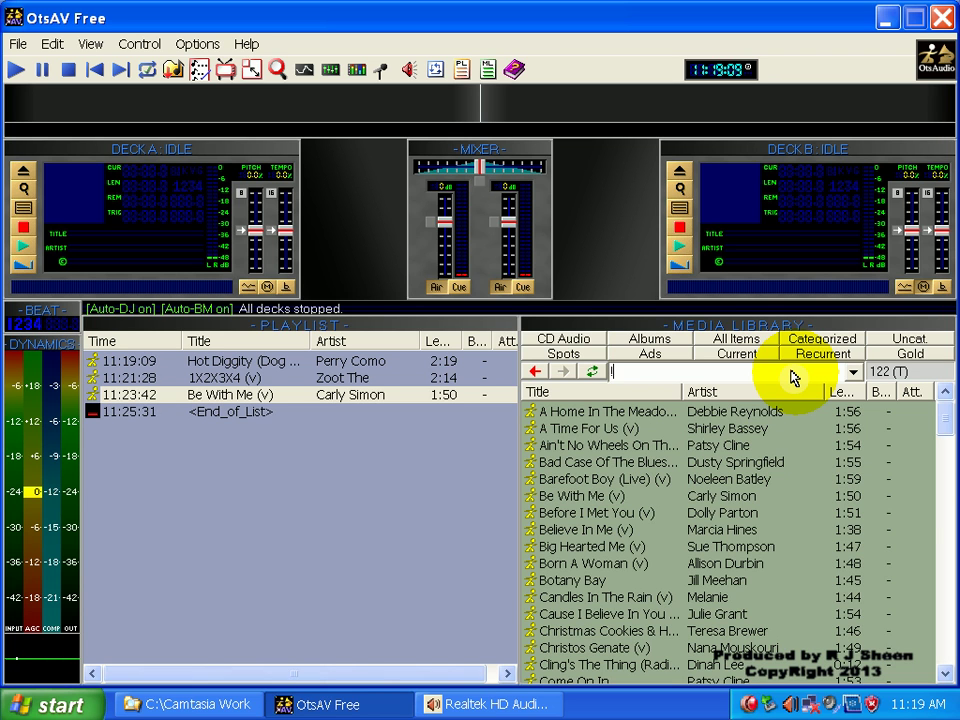
type("1960s & !1950s")
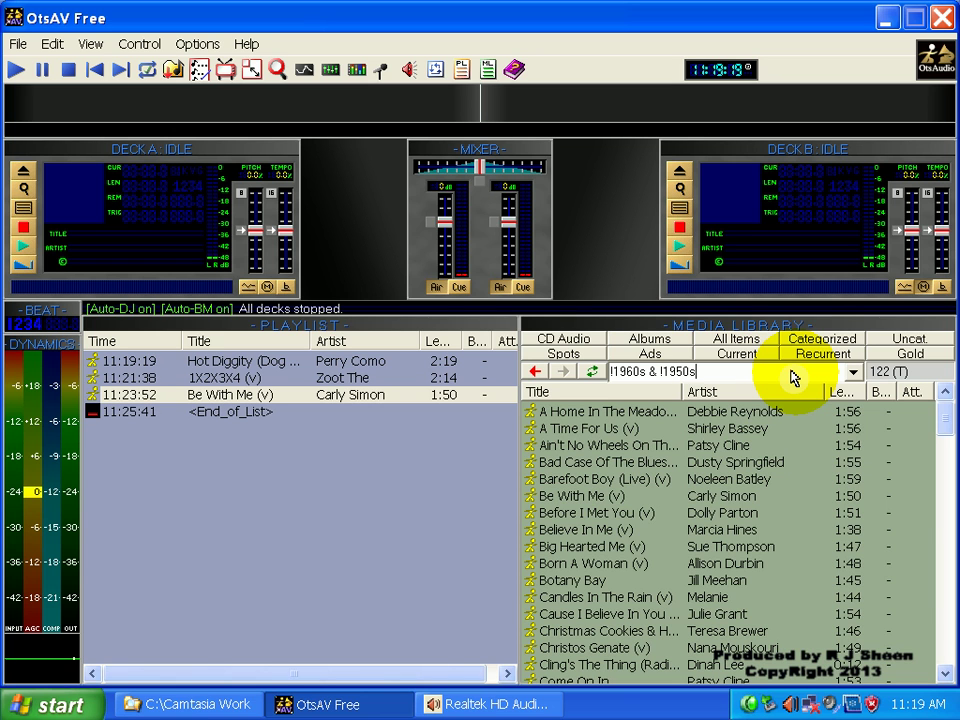
key("Return")
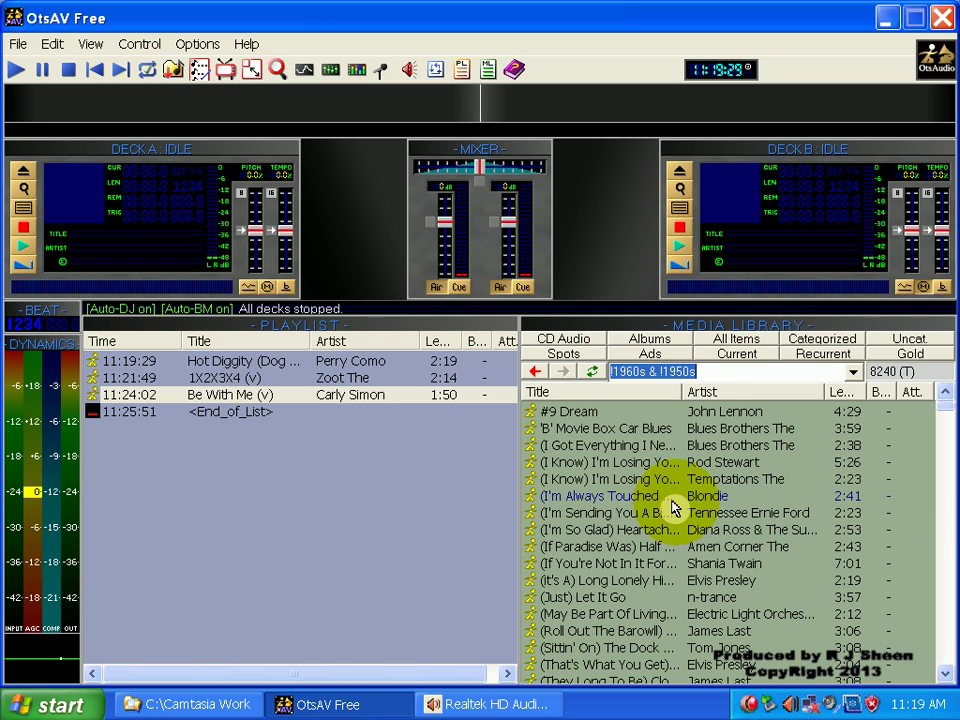
left_click(727, 373)
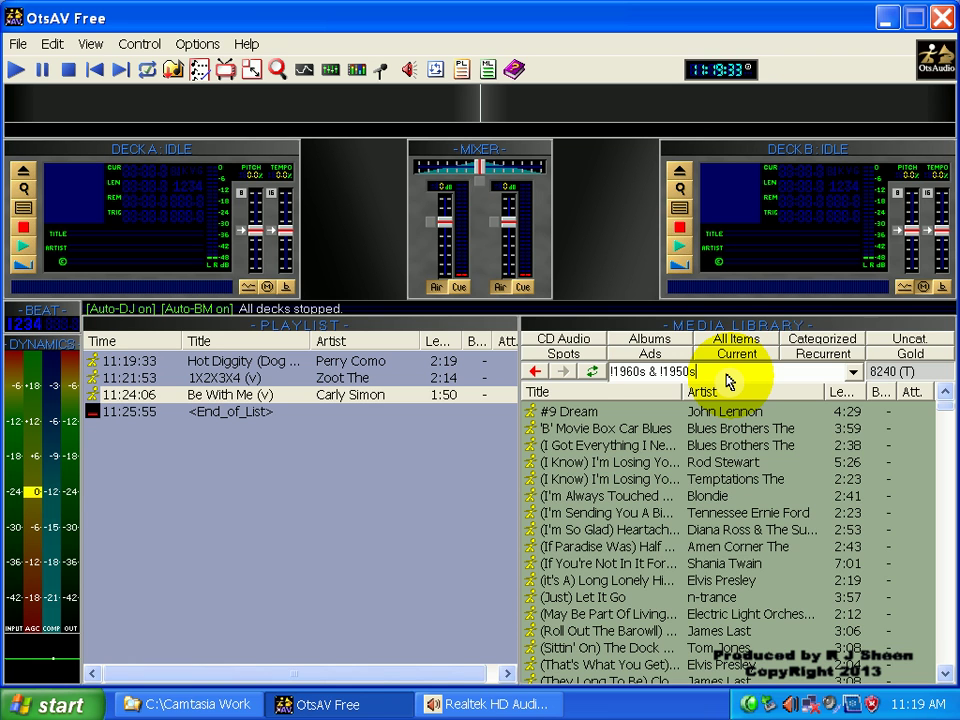
Replace the filter with 'length <= 260 sec' (13167 items) and scroll the results.
key("BackSpace")
key("BackSpace")
key("BackSpace")
key("BackSpace")
key("BackSpace")
key("BackSpace")
key("BackSpace")
key("BackSpace")
key("BackSpace")
key("BackSpace")
key("BackSpace")
key("BackSpace")
key("BackSpace")
key("BackSpace")
key("BackSpace")
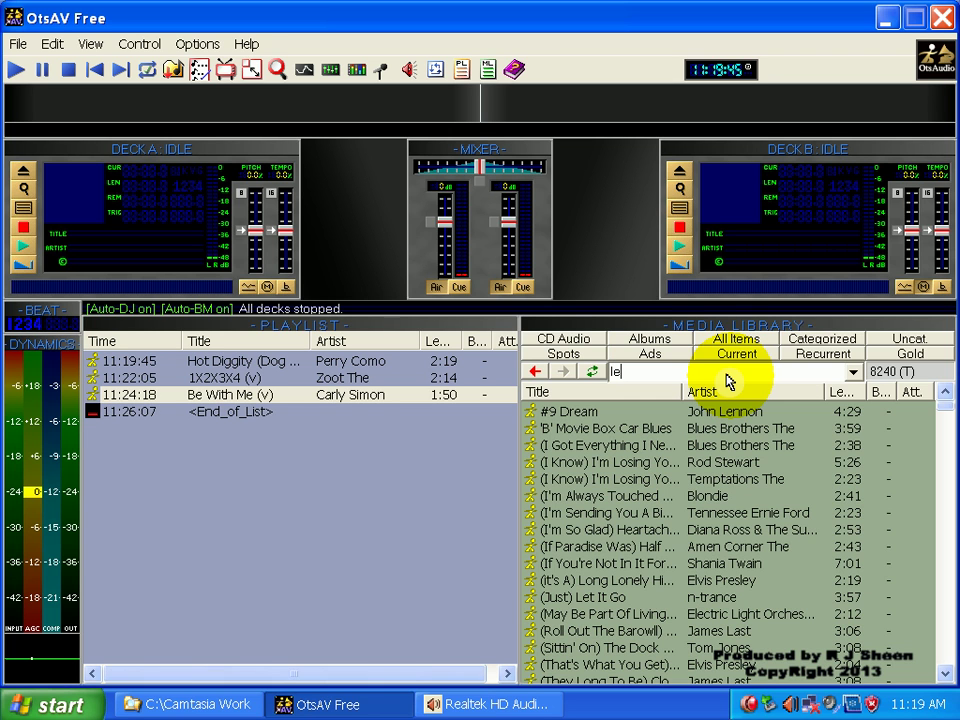
type("th <=")
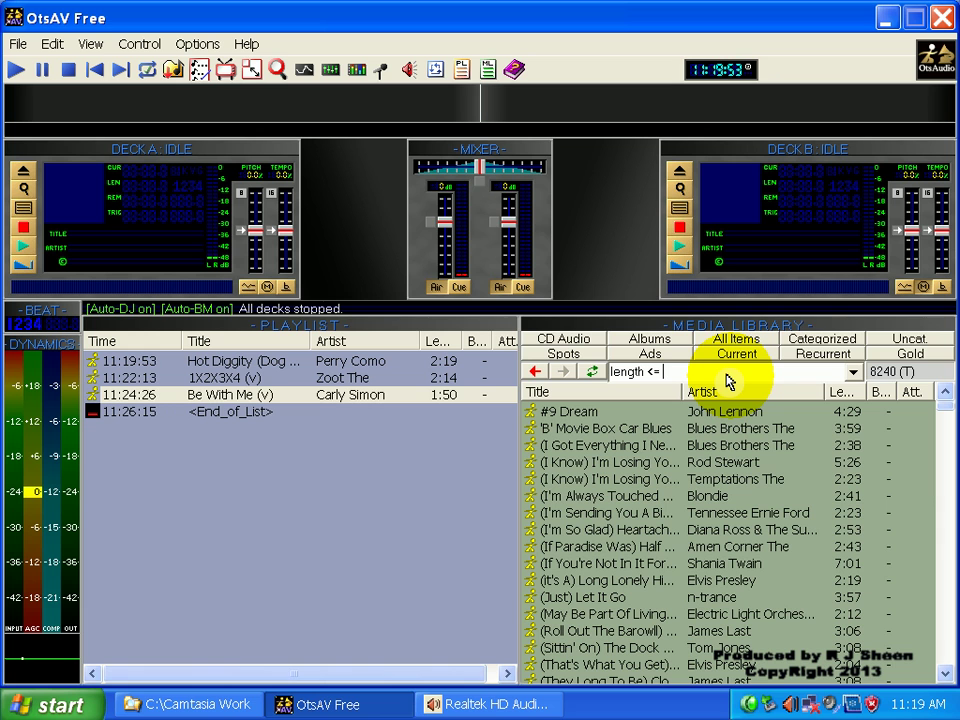
type(" 260 sec")
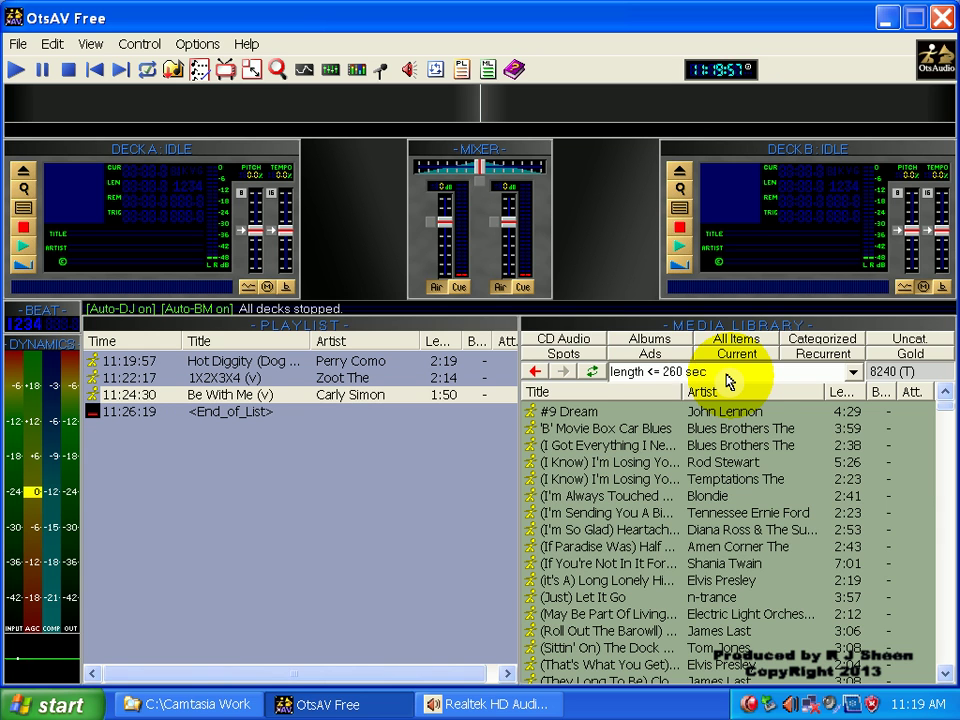
key("Return")
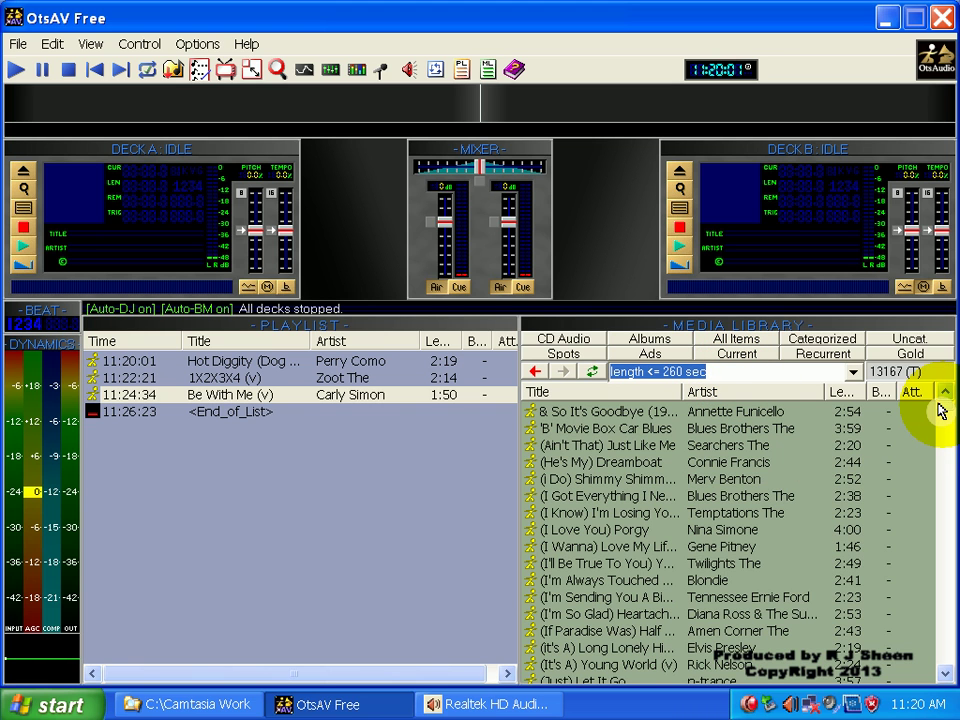
scroll(940, 410, "down", 5)
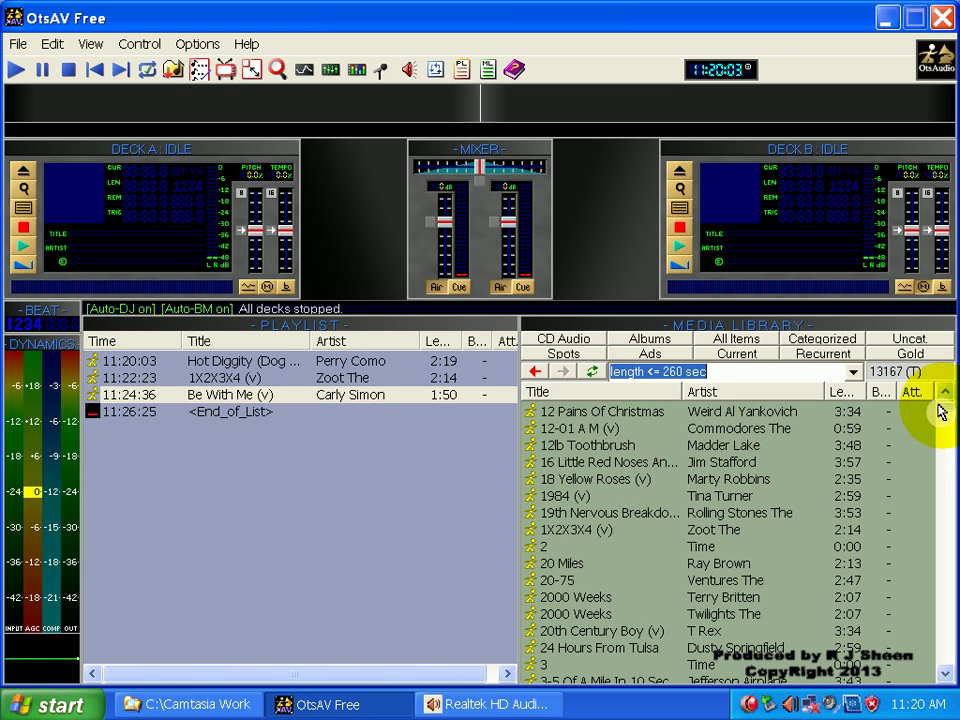
left_click_drag(940, 410, 938, 405)
left_click(815, 376)
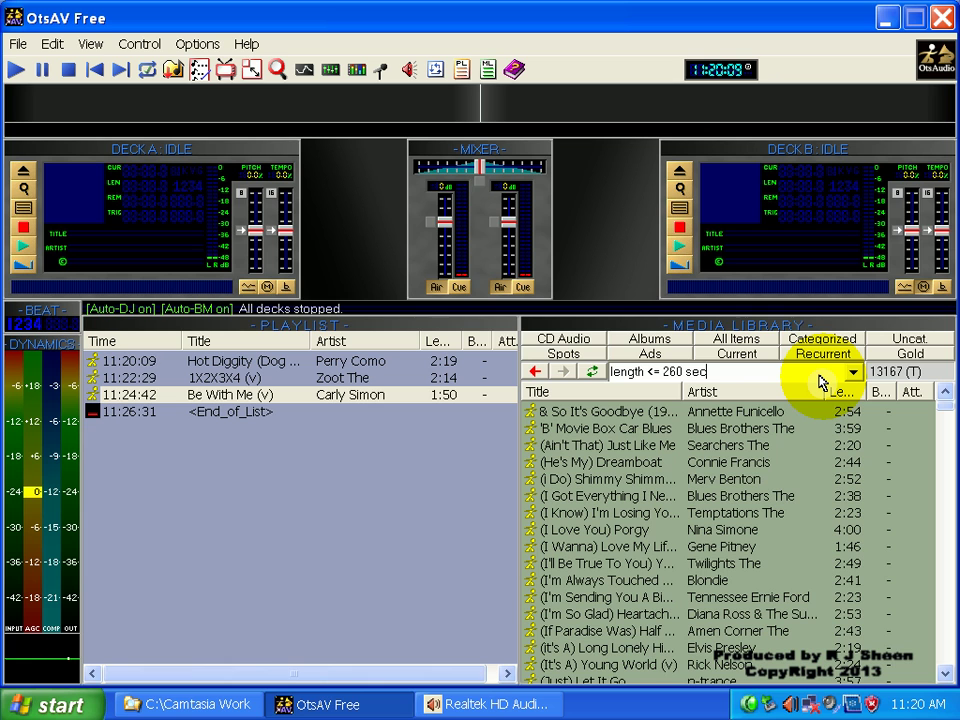
Filter by 'lastplay < 4 day', then switch to 'lastplay > 4 day' (14312 items).
key("BackSpace")
key("BackSpace")
key("BackSpace")
key("BackSpace")
key("BackSpace")
key("BackSpace")
key("BackSpace")
key("BackSpace")
key("BackSpace")
key("BackSpace")
key("BackSpace")
key("BackSpace")
key("BackSpace")
key("BackSpace")
key("BackSpace")
key("BackSpace")
key("BackSpace")
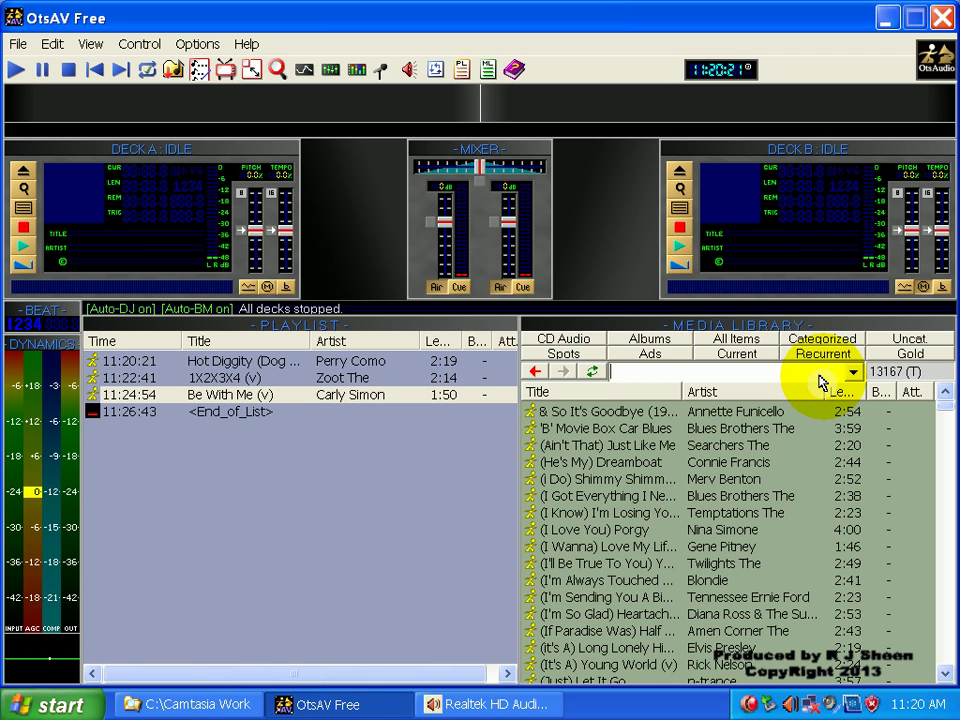
type("lastplay")
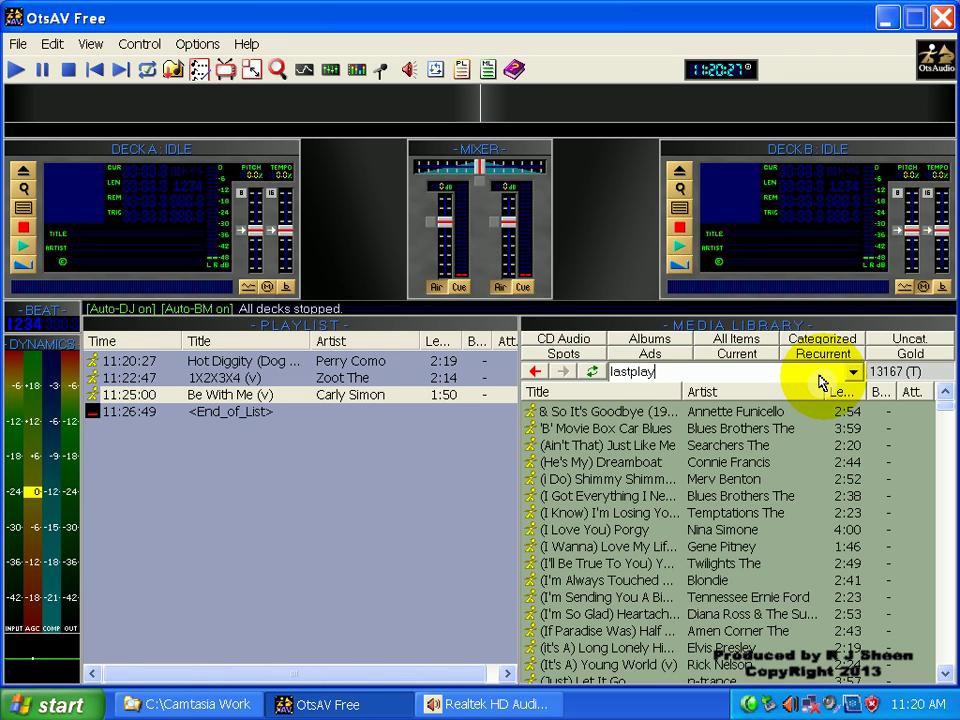
type(" < 4 day")
key("Return")
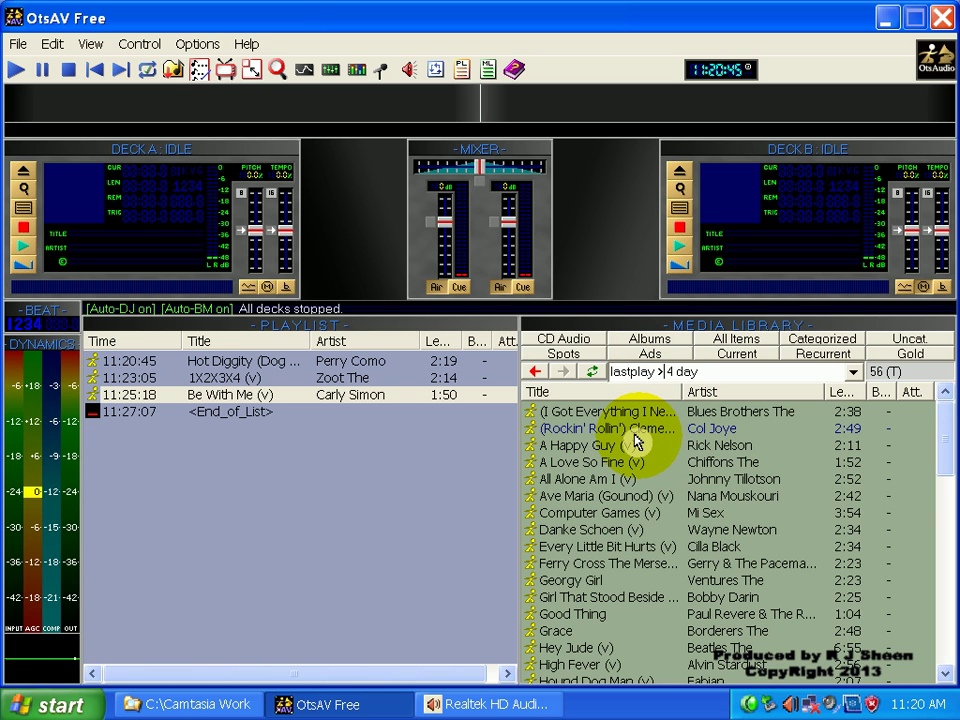
key("Return")
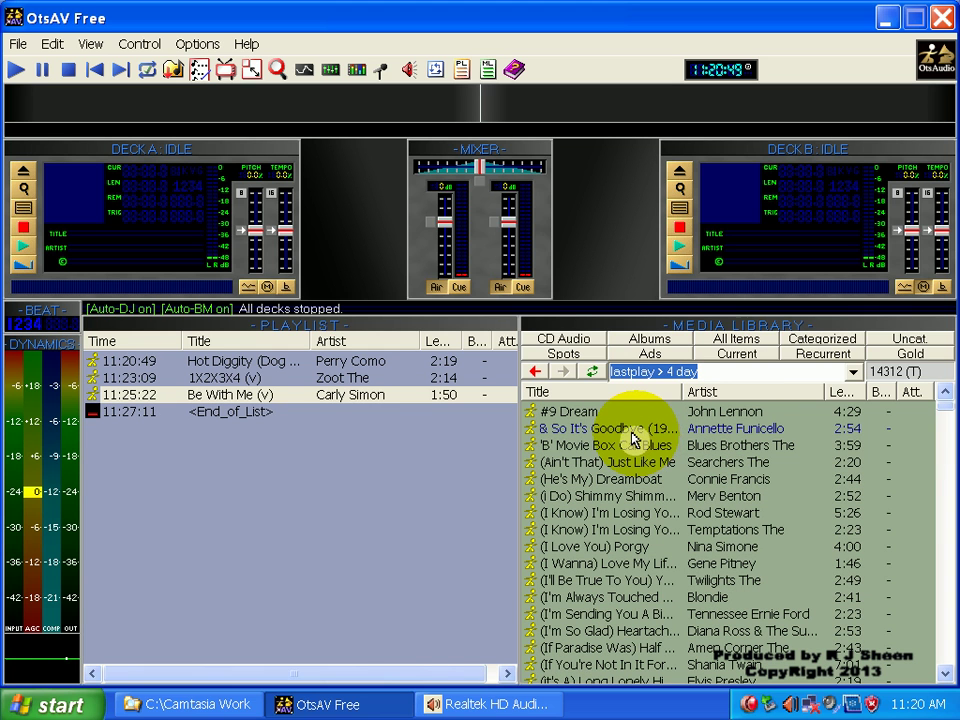
left_click(709, 378)
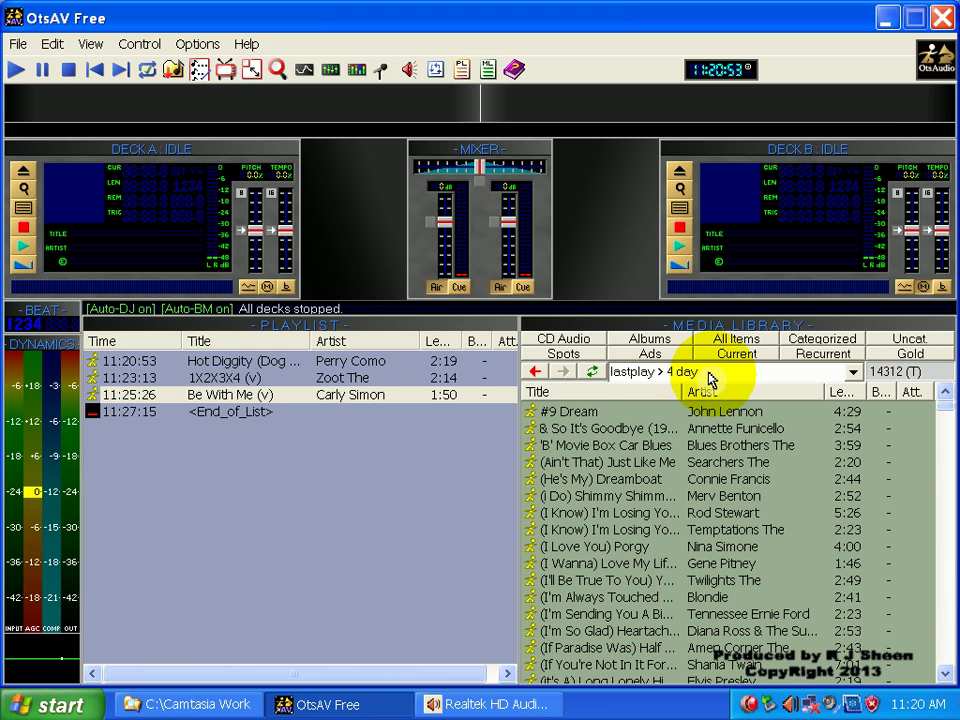
Open the preset filter dropdown and browse its album, item and category presets.
left_click(849, 375)
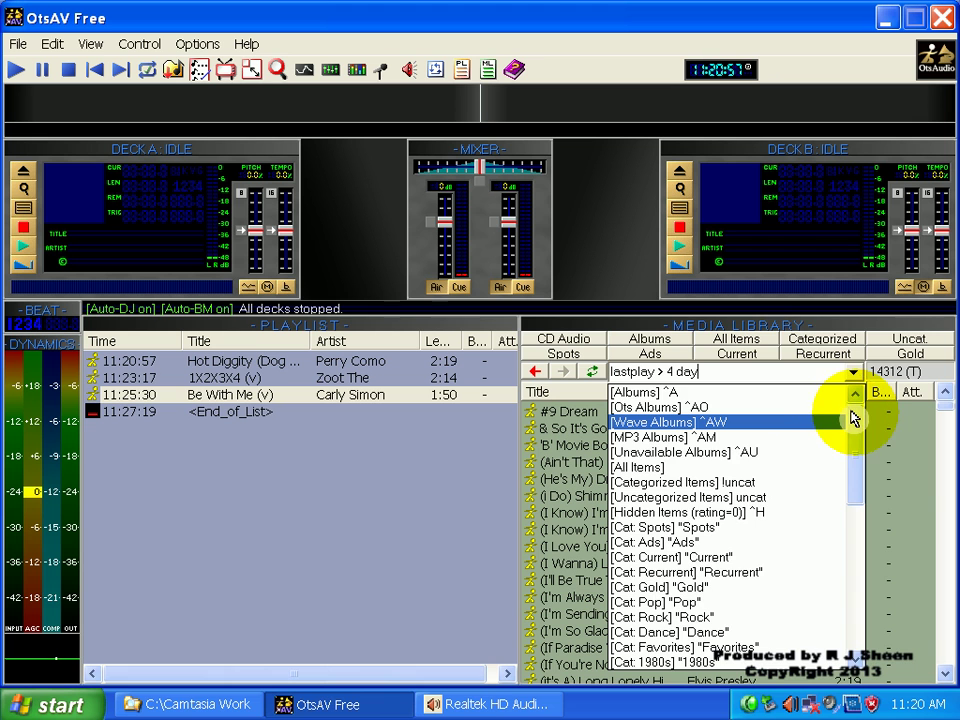
left_click_drag(853, 420, 851, 574)
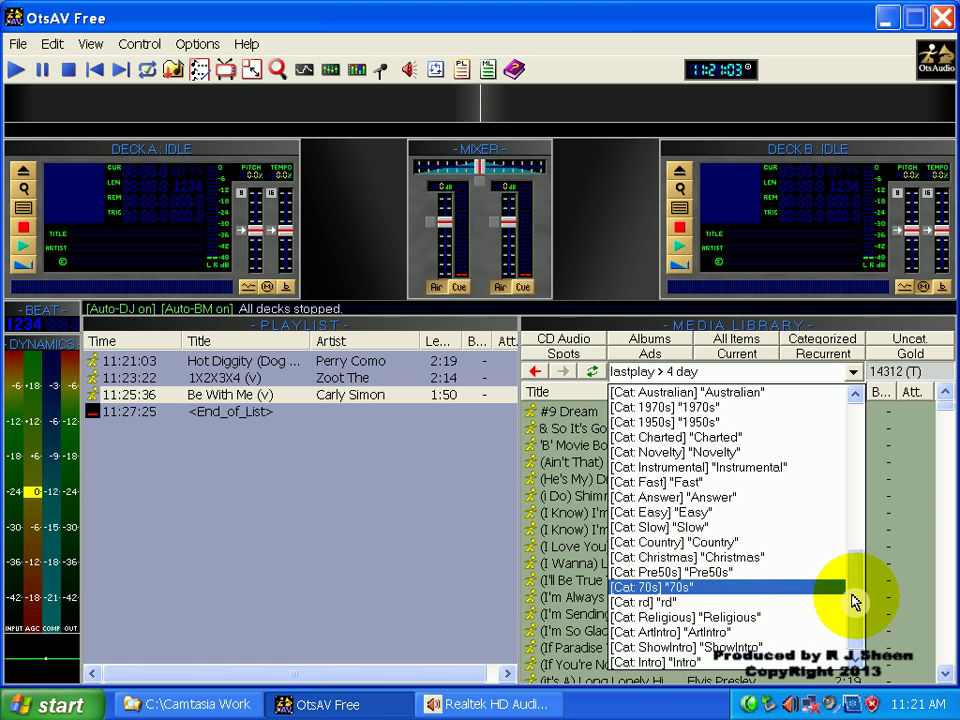
scroll(849, 512, "up", 1)
scroll(849, 512, "up", 8)
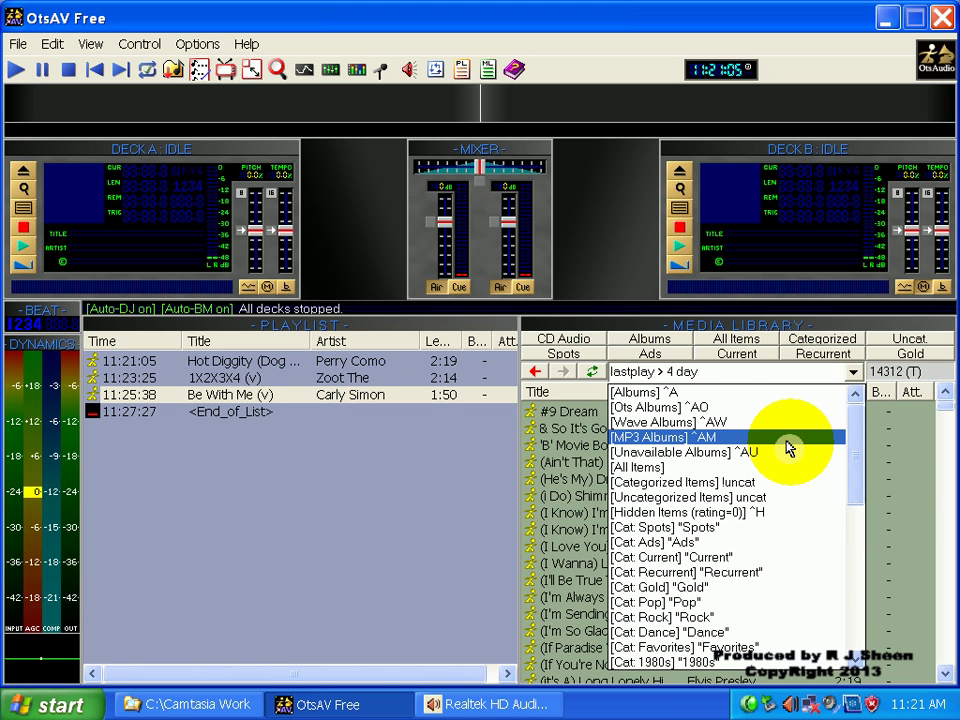